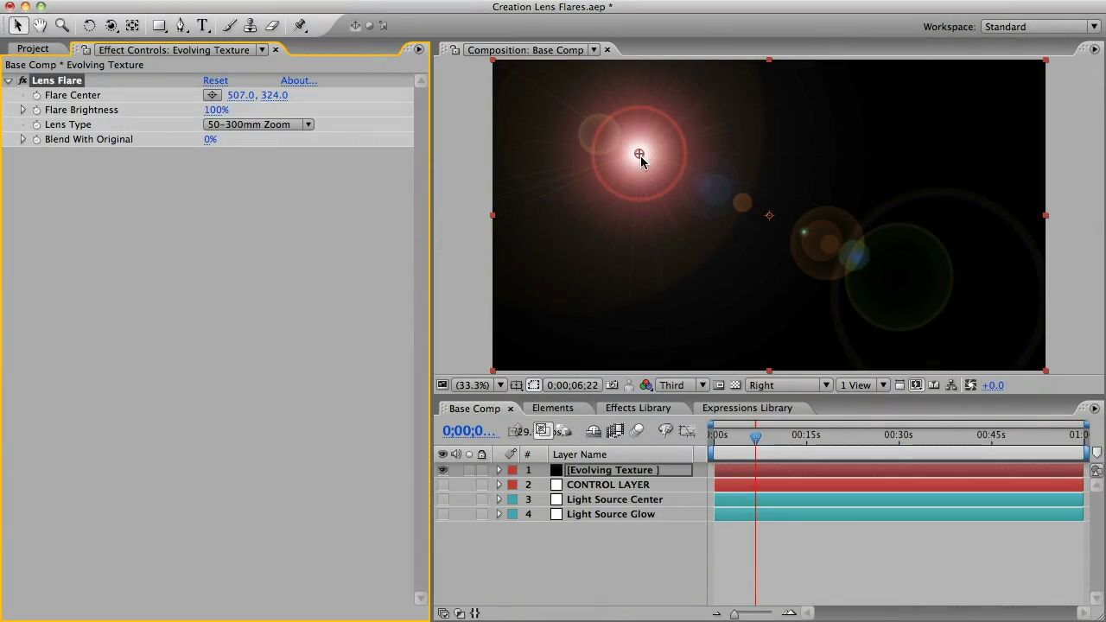
# Move the flare centre, try 35mm then 105mm Prime lens types, and adjust flare brightness
pyautogui.moveTo(640, 153); pyautogui.dragTo(612, 153)
pyautogui.click(273, 126)
pyautogui.click(271, 136)
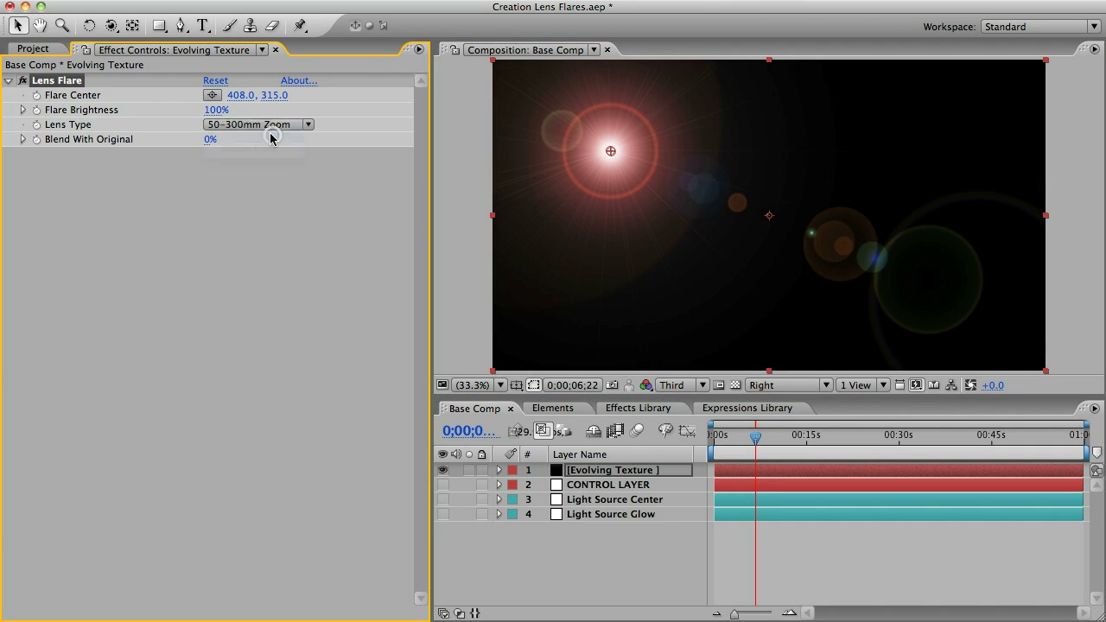
pyautogui.click(268, 127)
pyautogui.click(264, 138)
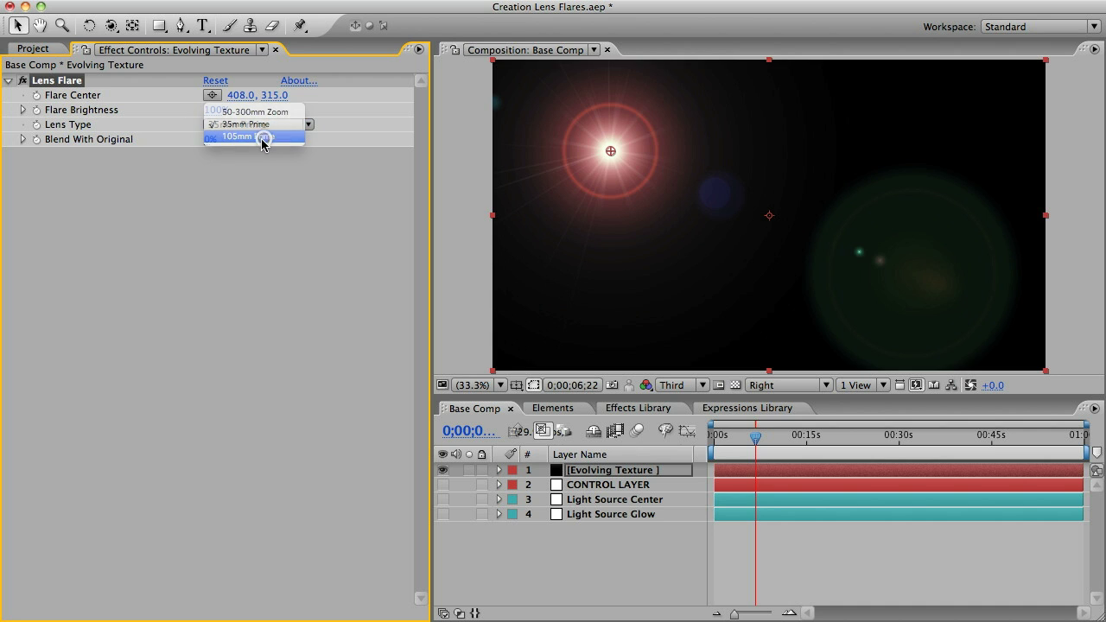
pyautogui.moveTo(216, 113)
pyautogui.mouseDown()
pyautogui.moveTo(124, 106)
pyautogui.moveTo(225, 110)
pyautogui.mouseUp()
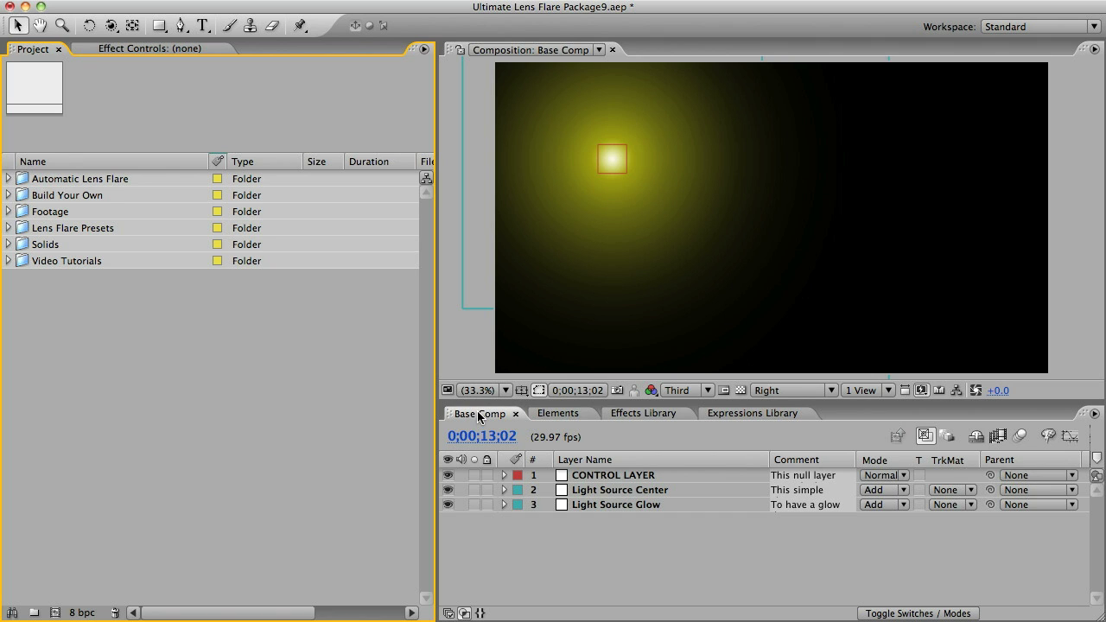
# Copy the Light Rays Alpha Matte, Light Rays, Reflection Shape and Reflection Shape Array layers from Elements
pyautogui.click(558, 413)
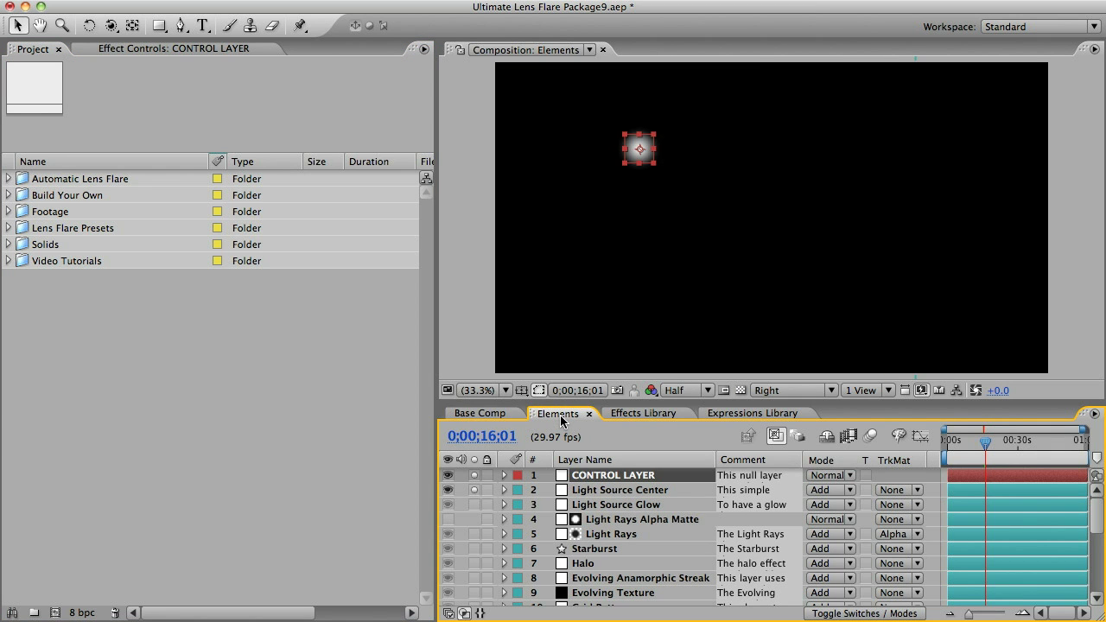
pyautogui.moveTo(1098, 512)
pyautogui.mouseDown()
pyautogui.moveTo(1098, 564)
pyautogui.moveTo(1098, 504)
pyautogui.mouseUp()
pyautogui.click(636, 520)
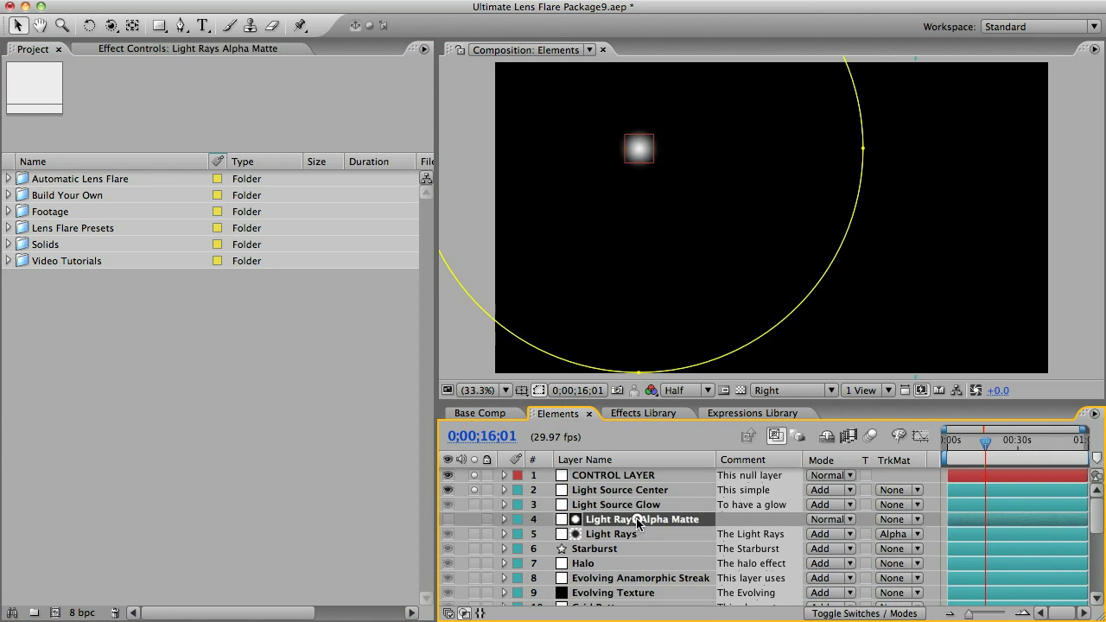
pyautogui.keyDown('shift'); pyautogui.click(666, 534); pyautogui.keyUp('shift')
pyautogui.moveTo(1096, 522); pyautogui.dragTo(1100, 585)
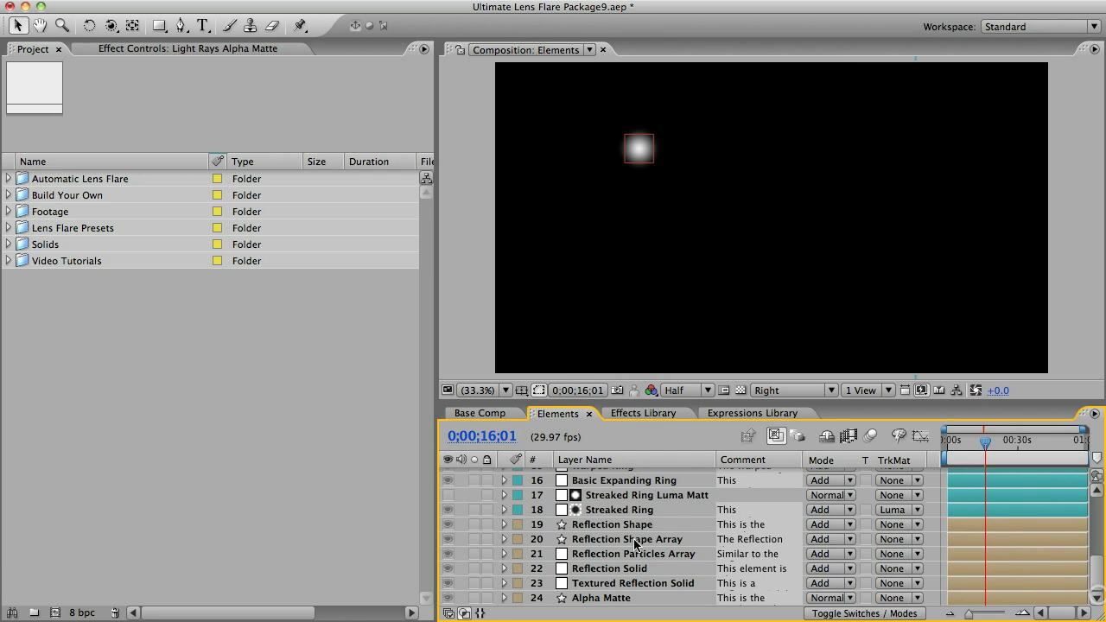
pyautogui.click(601, 525)
pyautogui.keyDown('shift'); pyautogui.click(606, 539); pyautogui.keyUp('shift')
pyautogui.press('super+c')
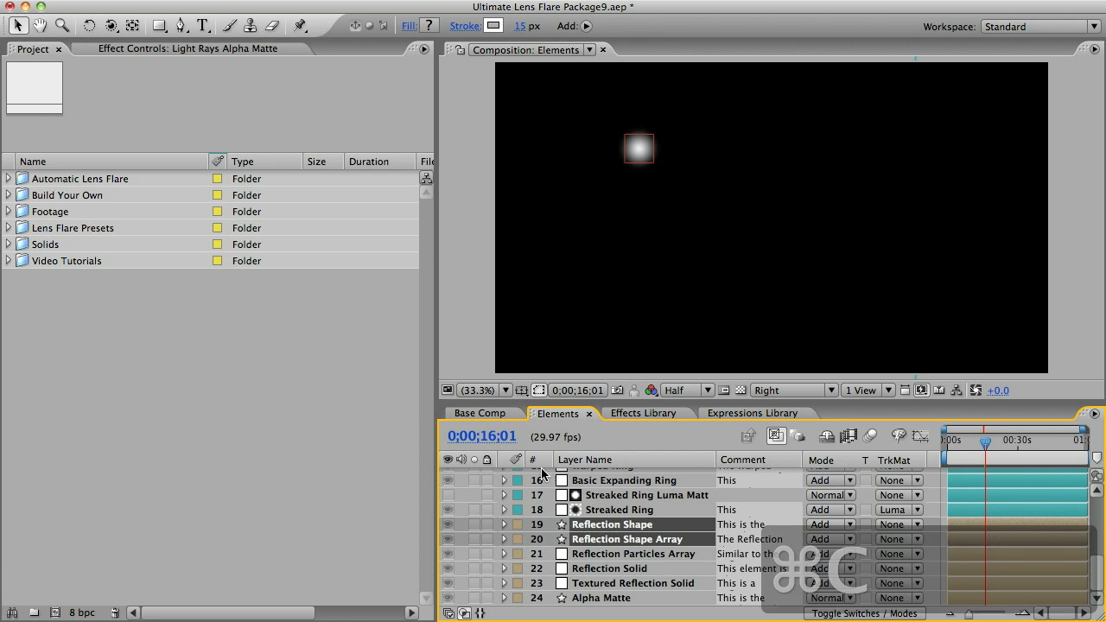
# Paste the copied layers into Base Comp and reposition the CONTROL LAYER light source
pyautogui.click(497, 420)
pyautogui.press('super+v')
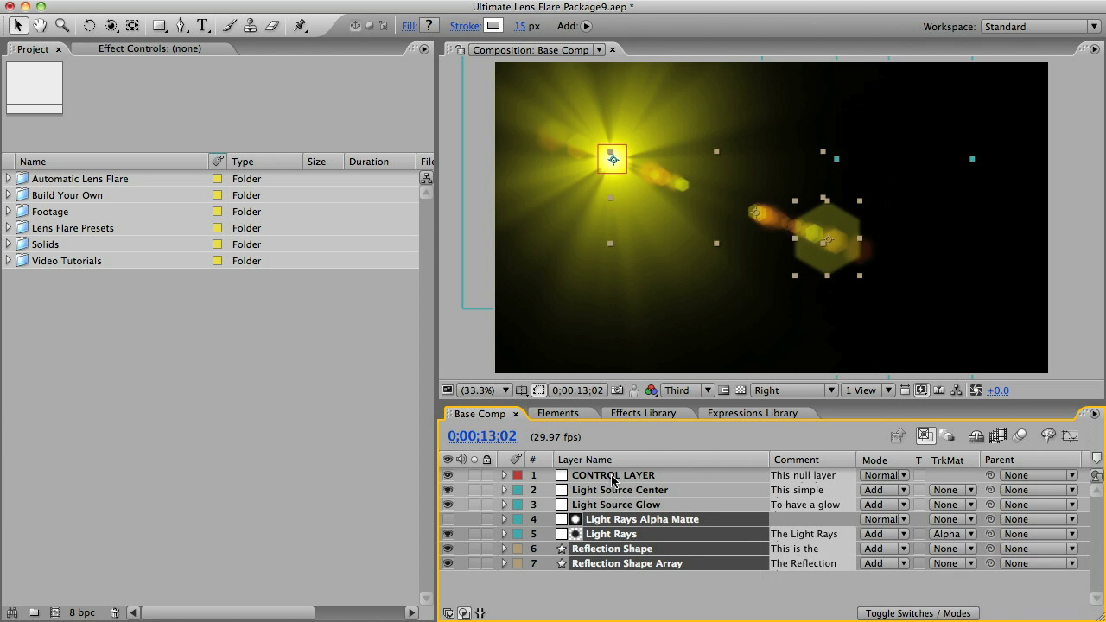
pyautogui.click(614, 477)
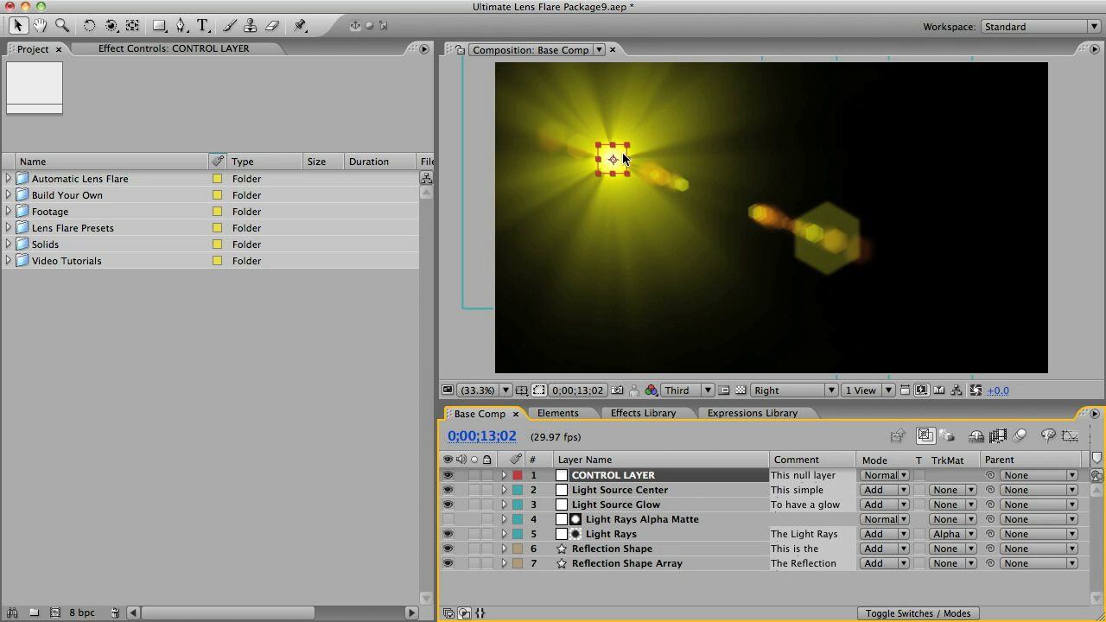
pyautogui.moveTo(624, 158)
pyautogui.mouseDown()
pyautogui.moveTo(835, 148)
pyautogui.moveTo(1017, 107)
pyautogui.moveTo(830, 190)
pyautogui.moveTo(654, 306)
pyautogui.moveTo(600, 323)
pyautogui.moveTo(616, 151)
pyautogui.moveTo(633, 145)
pyautogui.mouseUp()
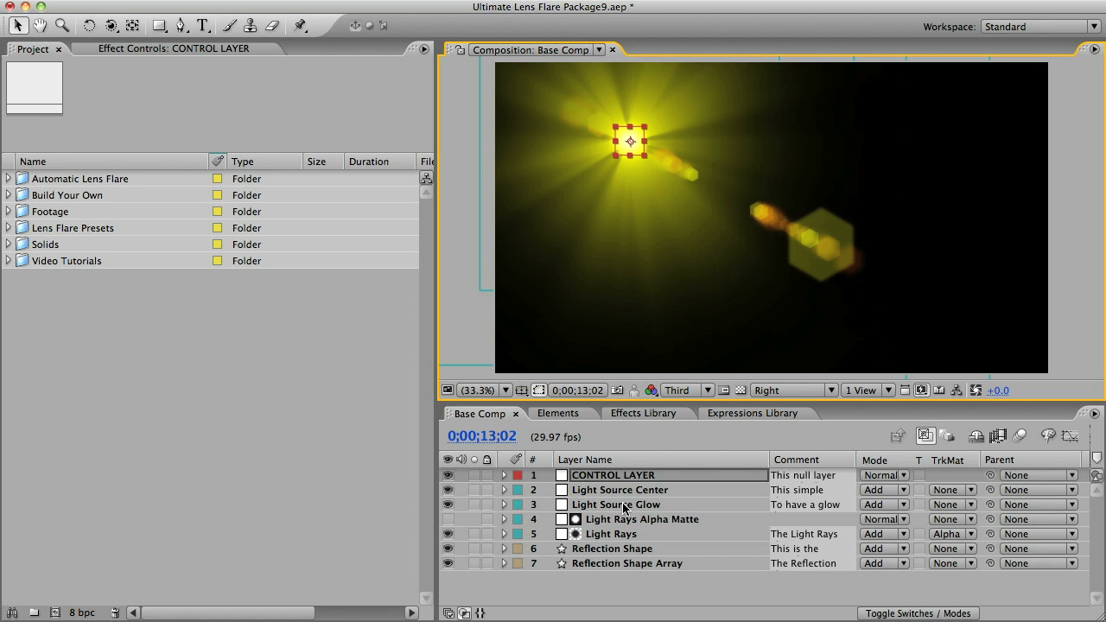
# Raise the Reflection Shape's brightness, increase Expansion to 177 and Softness to 154
pyautogui.click(619, 551)
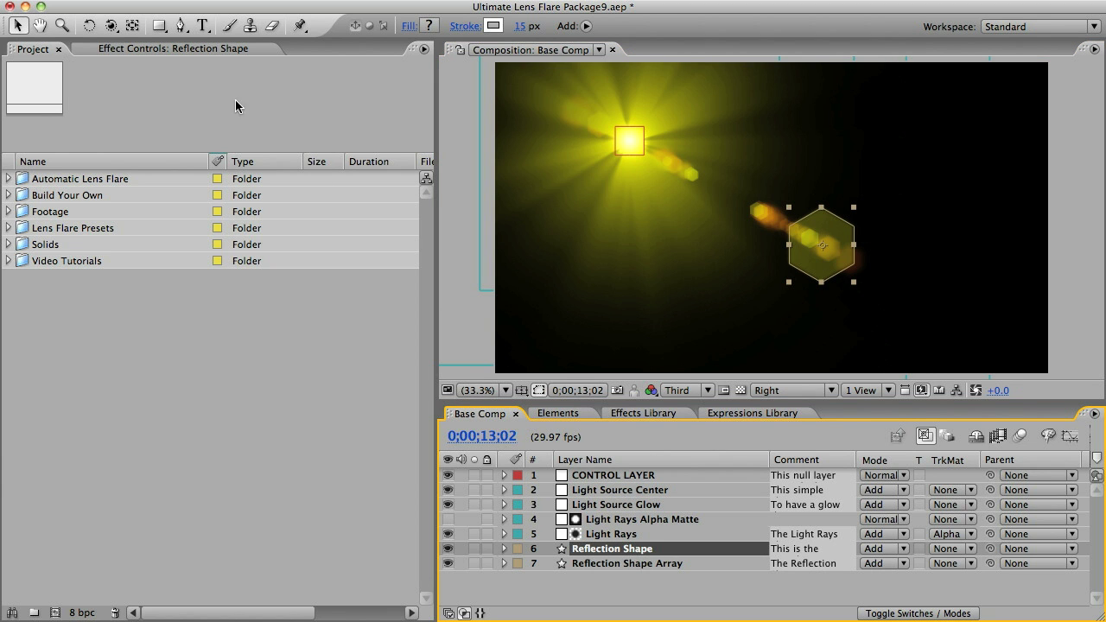
pyautogui.click(177, 49)
pyautogui.moveTo(424, 105); pyautogui.dragTo(427, 33)
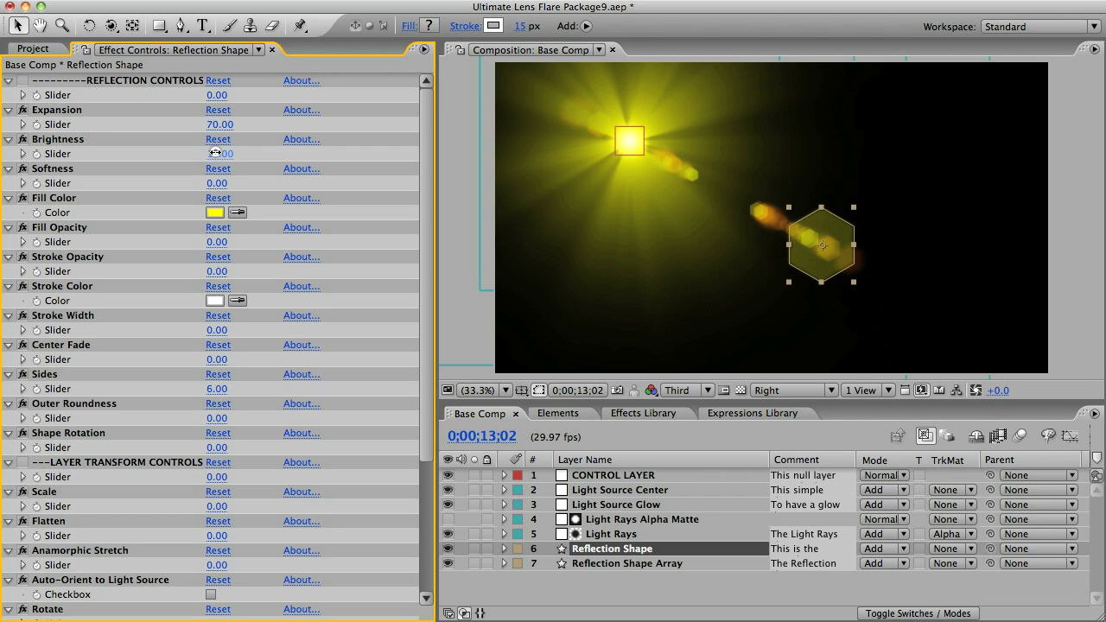
pyautogui.moveTo(216, 153); pyautogui.dragTo(286, 152)
pyautogui.click(257, 154)
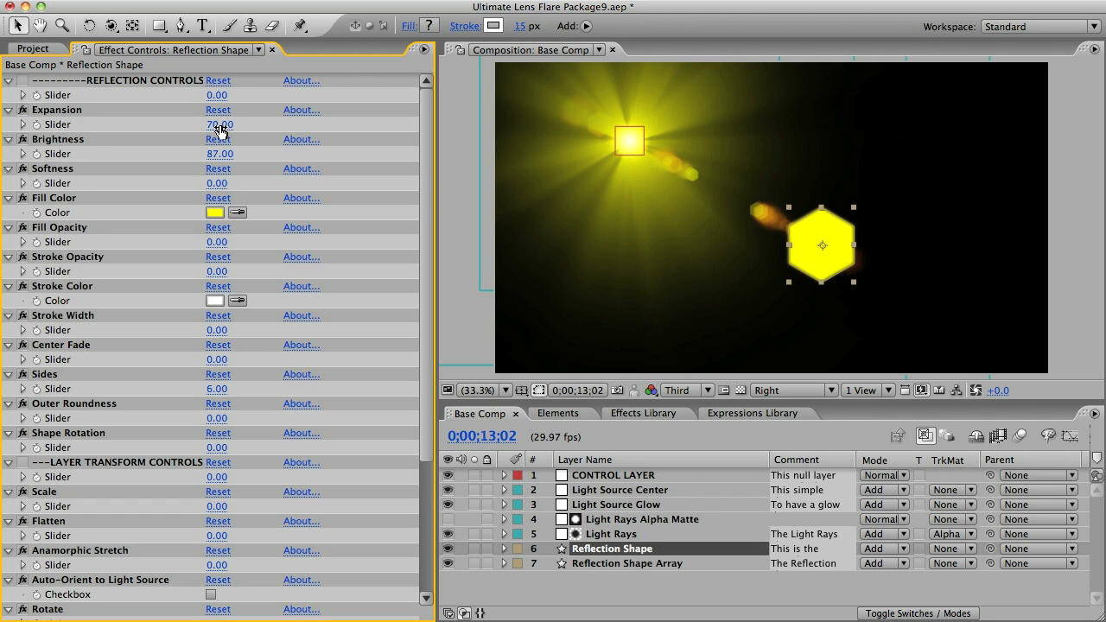
pyautogui.moveTo(222, 129); pyautogui.dragTo(316, 126)
pyautogui.moveTo(218, 183); pyautogui.dragTo(352, 181)
# Give the reflection a blue fill colour, flatten it and add anamorphic stretch
pyautogui.click(222, 212)
pyautogui.click(790, 298)
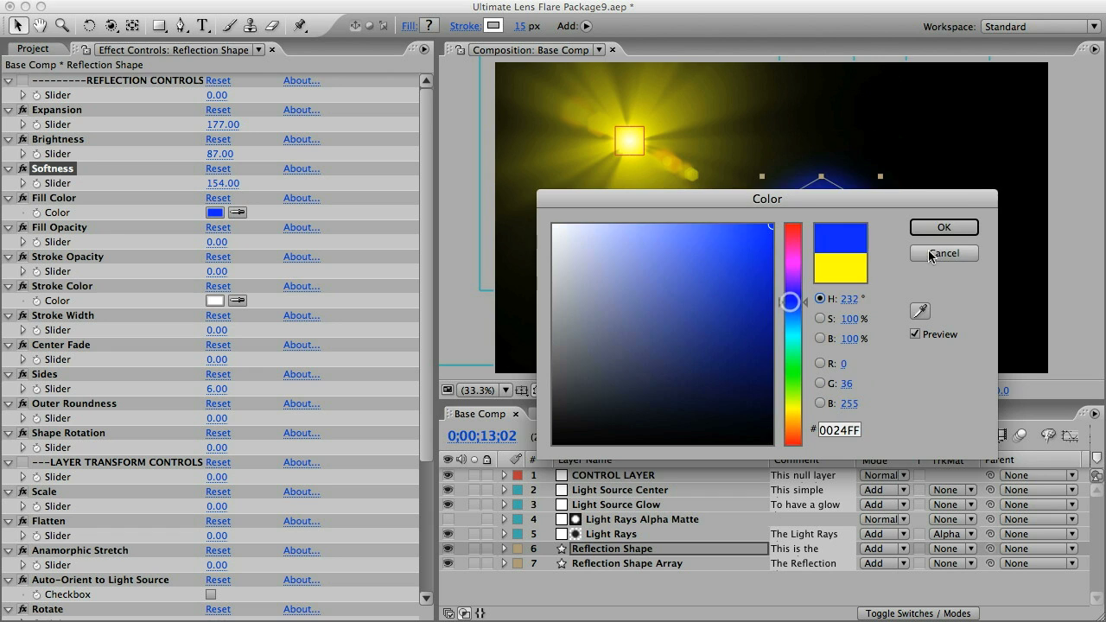
pyautogui.click(946, 227)
pyautogui.moveTo(429, 269); pyautogui.dragTo(429, 363)
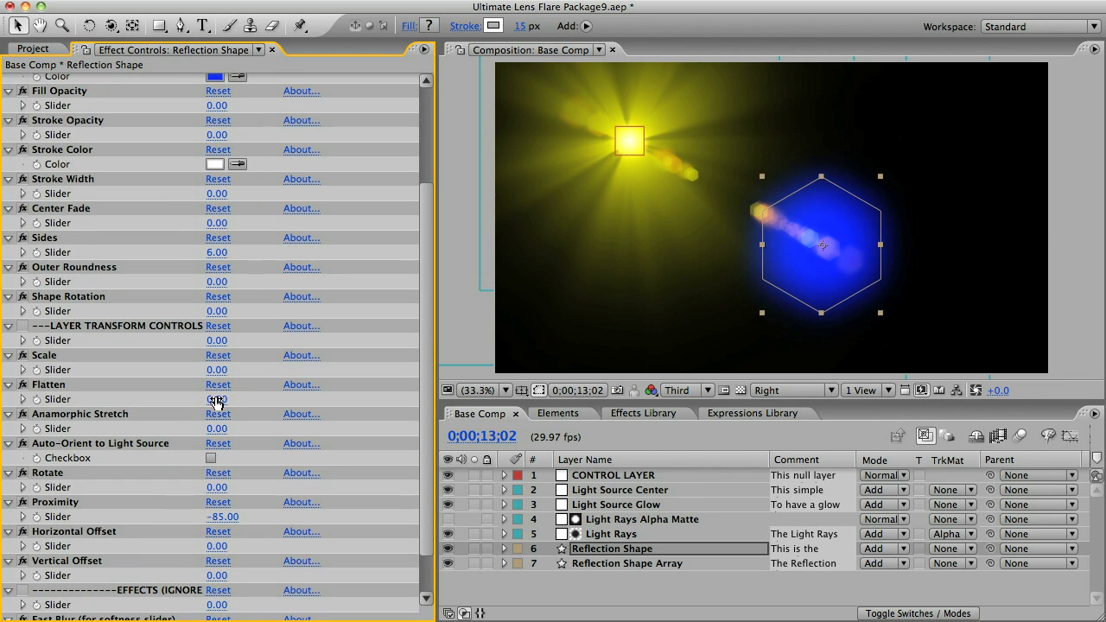
pyautogui.moveTo(216, 400); pyautogui.dragTo(265, 397)
pyautogui.moveTo(219, 428); pyautogui.dragTo(308, 428)
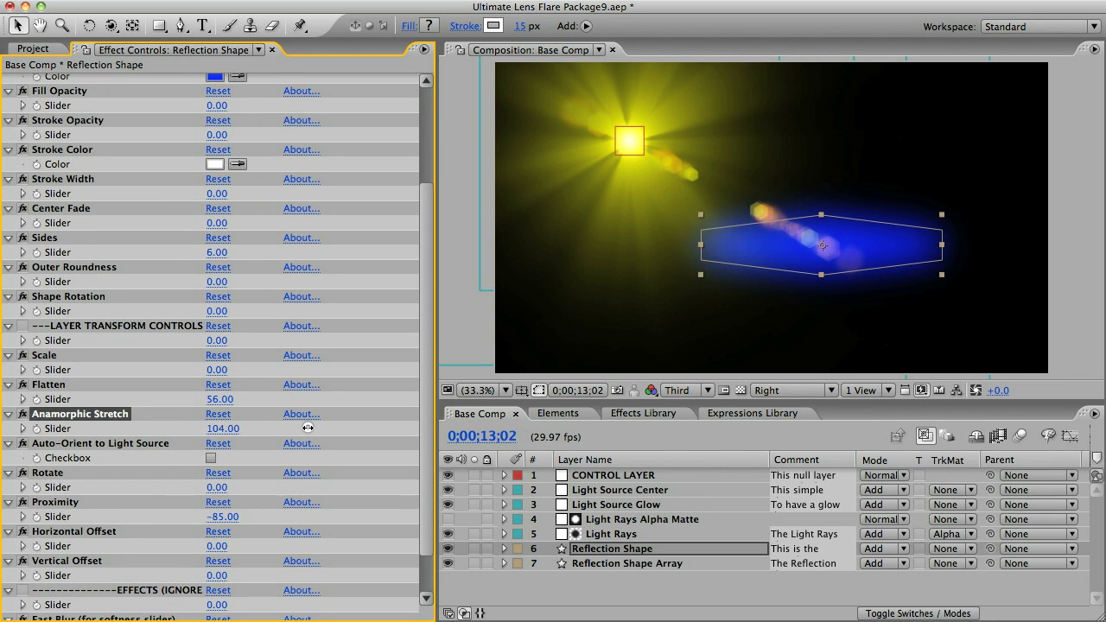
# Turn off auto-orient, test rotation and adjust the reflection's proximity to the light source
pyautogui.click(210, 460)
pyautogui.click(210, 459)
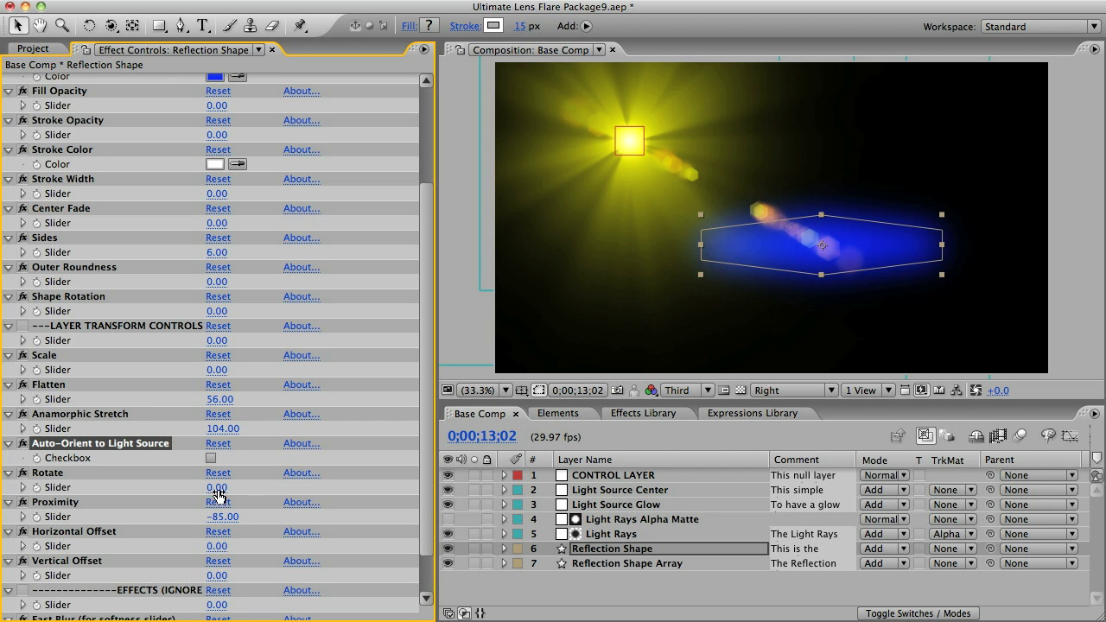
pyautogui.moveTo(216, 487)
pyautogui.mouseDown()
pyautogui.moveTo(247, 487)
pyautogui.moveTo(219, 493)
pyautogui.mouseUp()
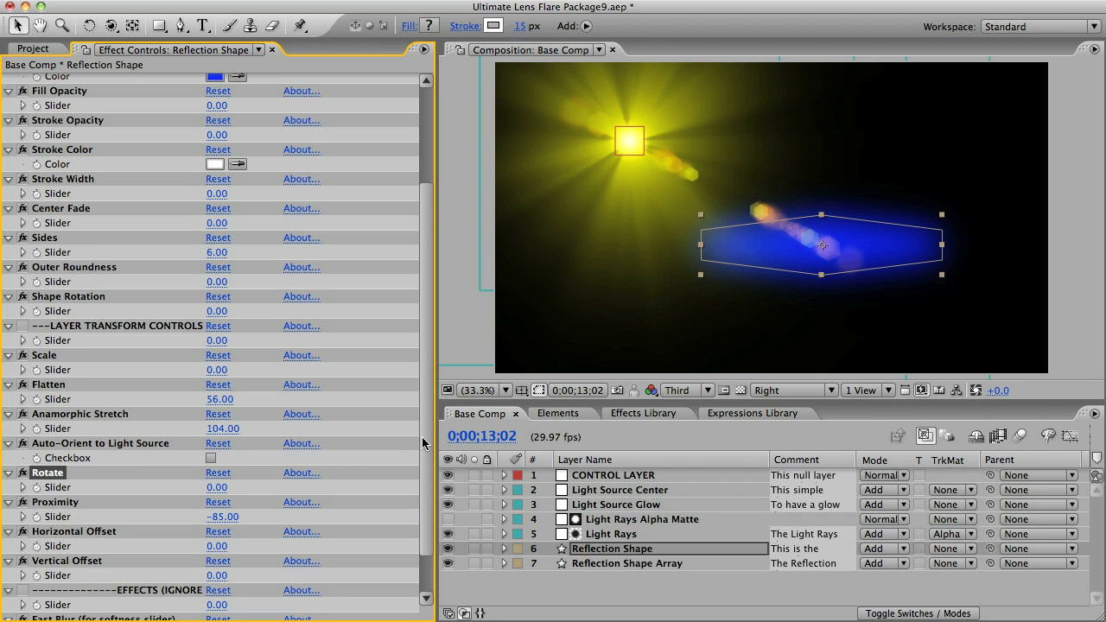
pyautogui.scroll(-3, 422, 437)
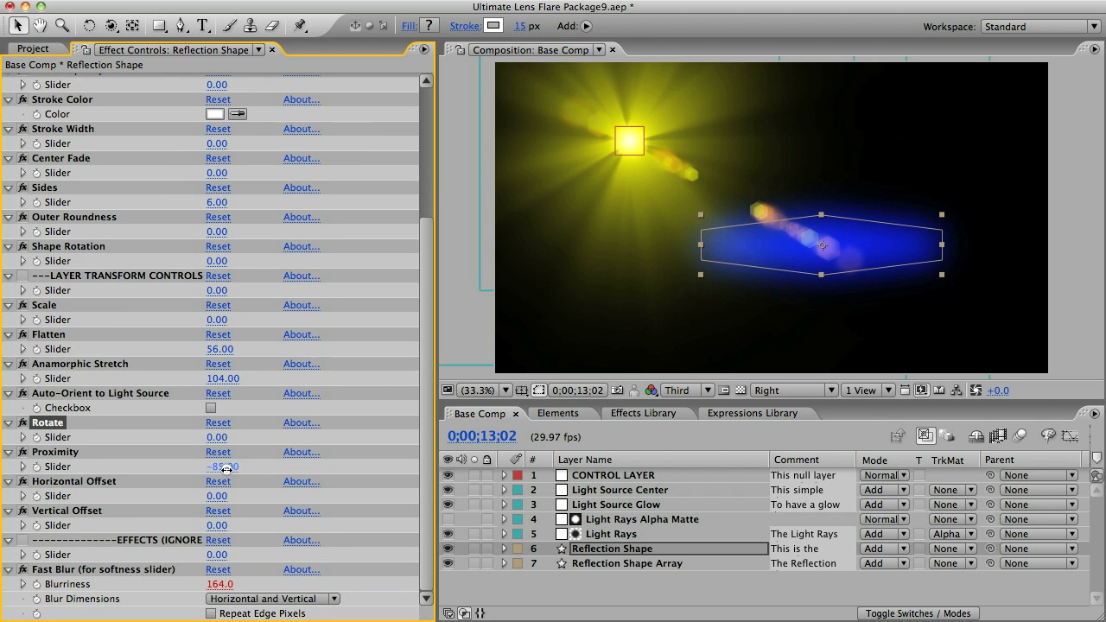
pyautogui.moveTo(224, 467); pyautogui.dragTo(347, 472)
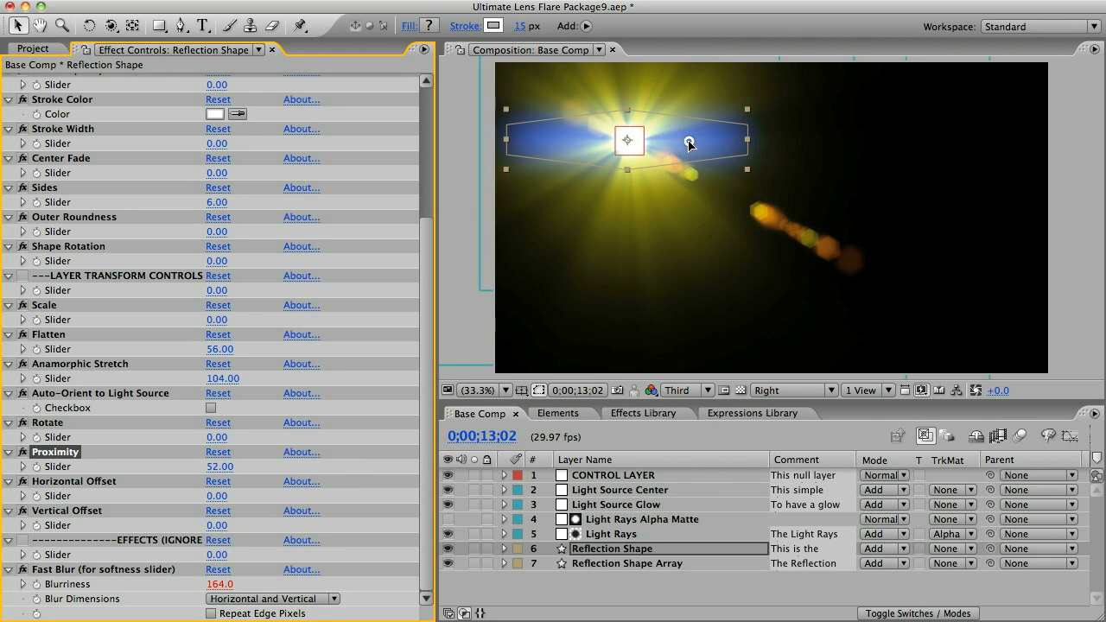
pyautogui.moveTo(628, 143); pyautogui.dragTo(902, 141)
pyautogui.moveTo(629, 145); pyautogui.dragTo(599, 127)
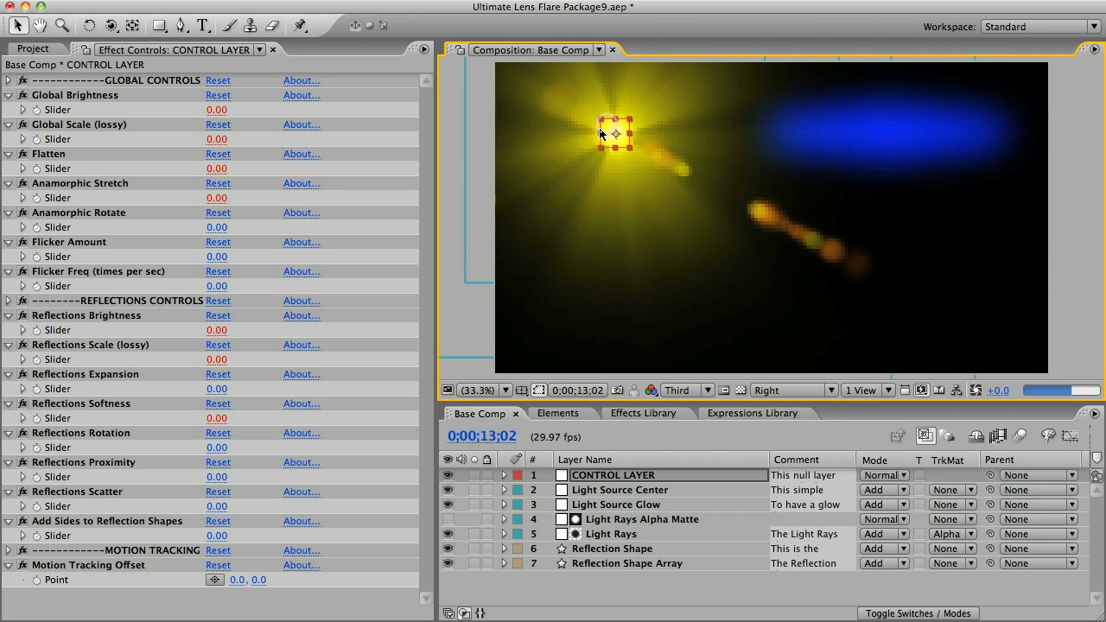
# Raise the reflection's Vertical Offset and check its placement against the moved light source
pyautogui.click(856, 267)
pyautogui.moveTo(216, 524); pyautogui.dragTo(116, 523)
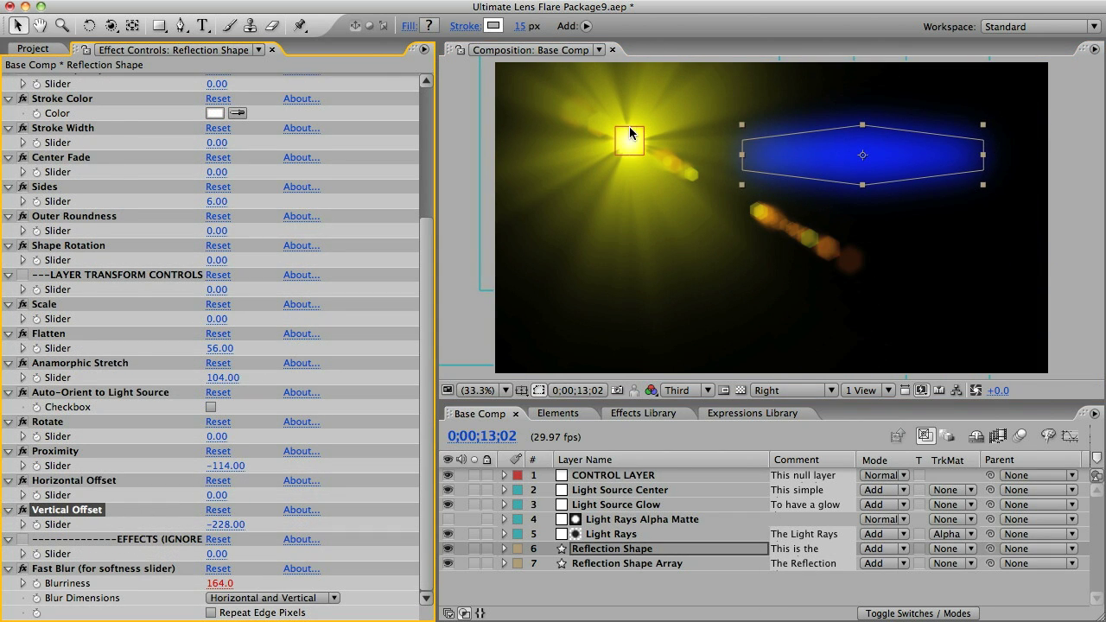
pyautogui.moveTo(628, 141); pyautogui.dragTo(586, 148)
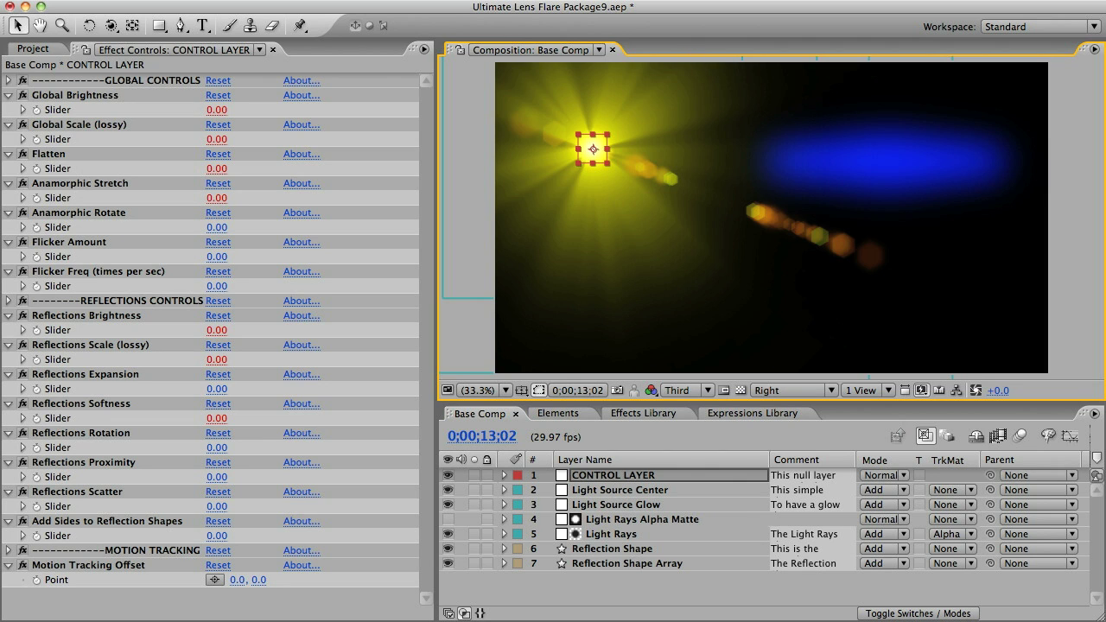
pyautogui.click(657, 549)
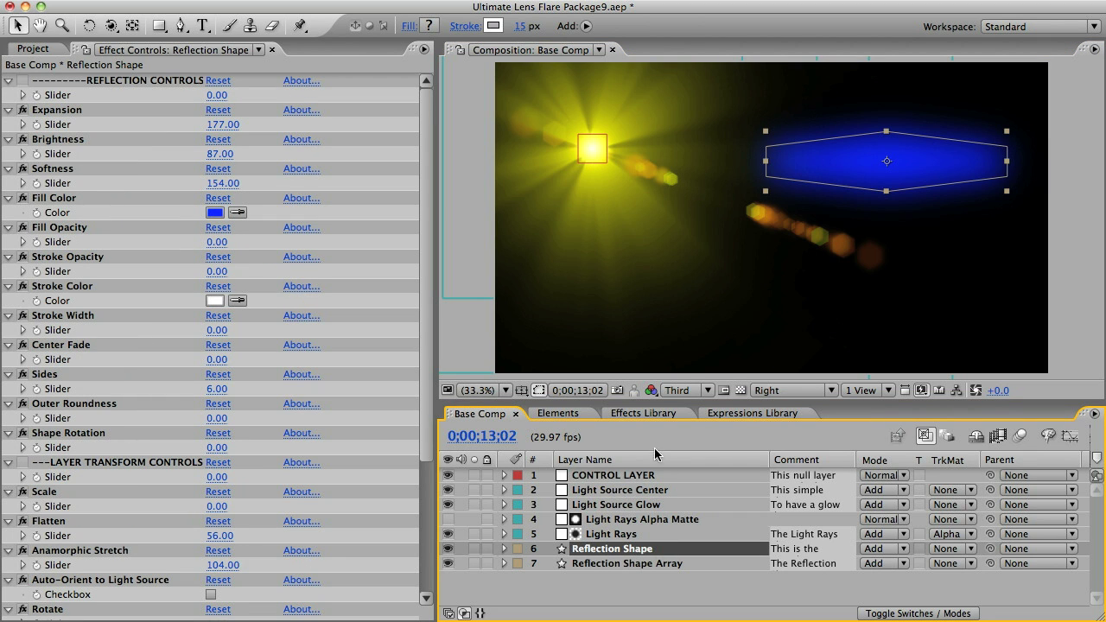
# On CONTROL LAYER set Global Brightness to 6 and Flatten to 35, testing Anamorphic Rotate
pyautogui.click(638, 476)
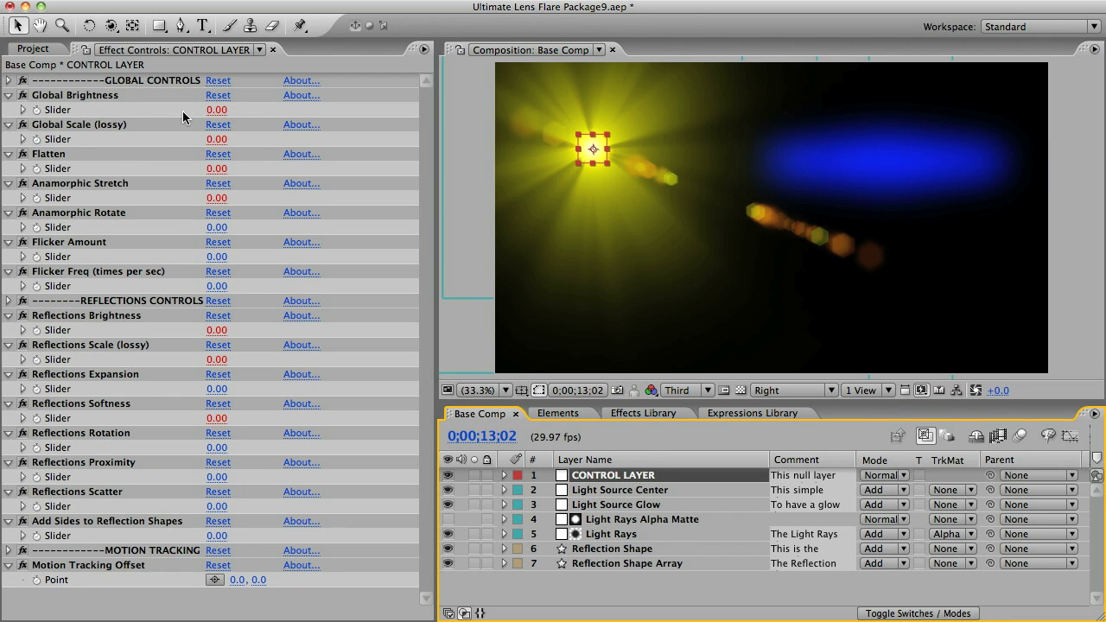
pyautogui.moveTo(218, 112)
pyautogui.mouseDown()
pyautogui.moveTo(238, 112)
pyautogui.moveTo(139, 113)
pyautogui.moveTo(227, 114)
pyautogui.mouseUp()
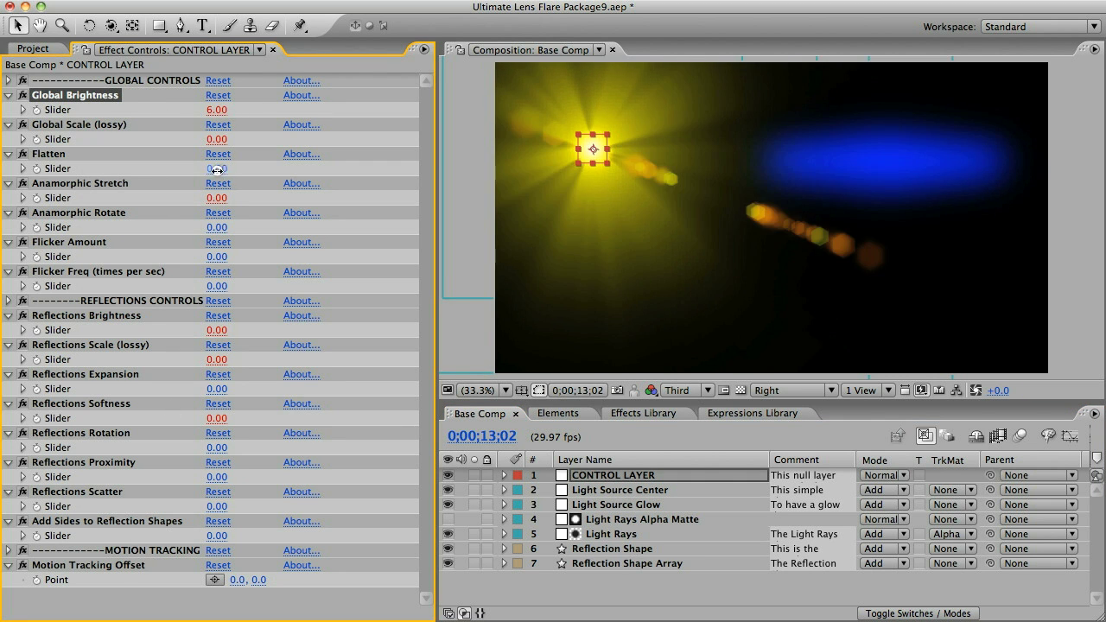
pyautogui.moveTo(218, 169); pyautogui.dragTo(250, 174)
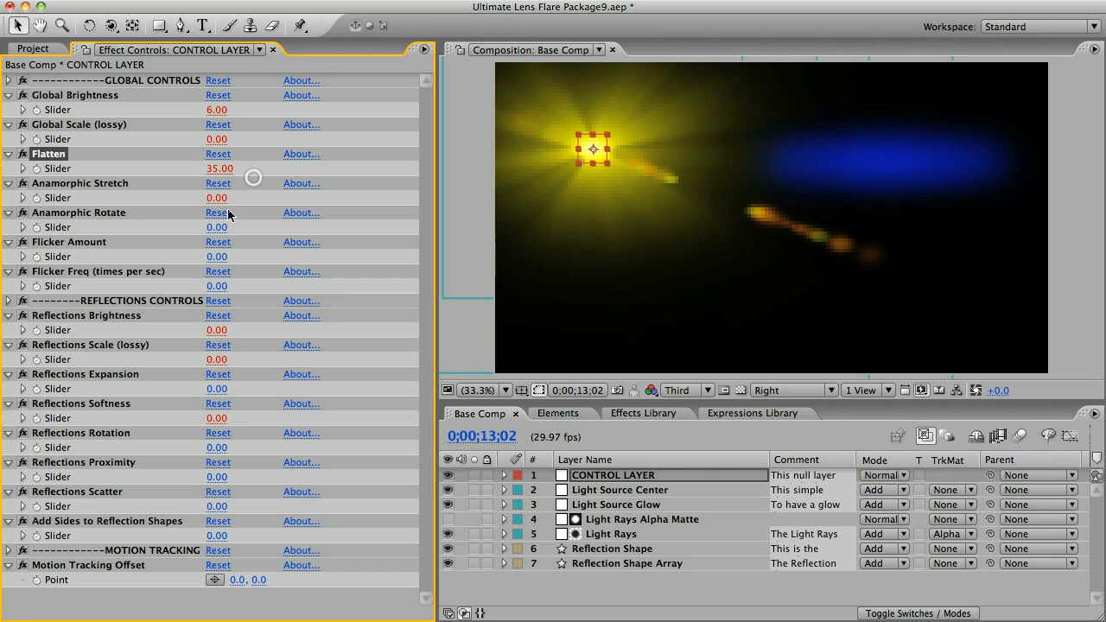
pyautogui.moveTo(218, 227)
pyautogui.mouseDown()
pyautogui.moveTo(260, 227)
pyautogui.moveTo(214, 228)
pyautogui.mouseUp()
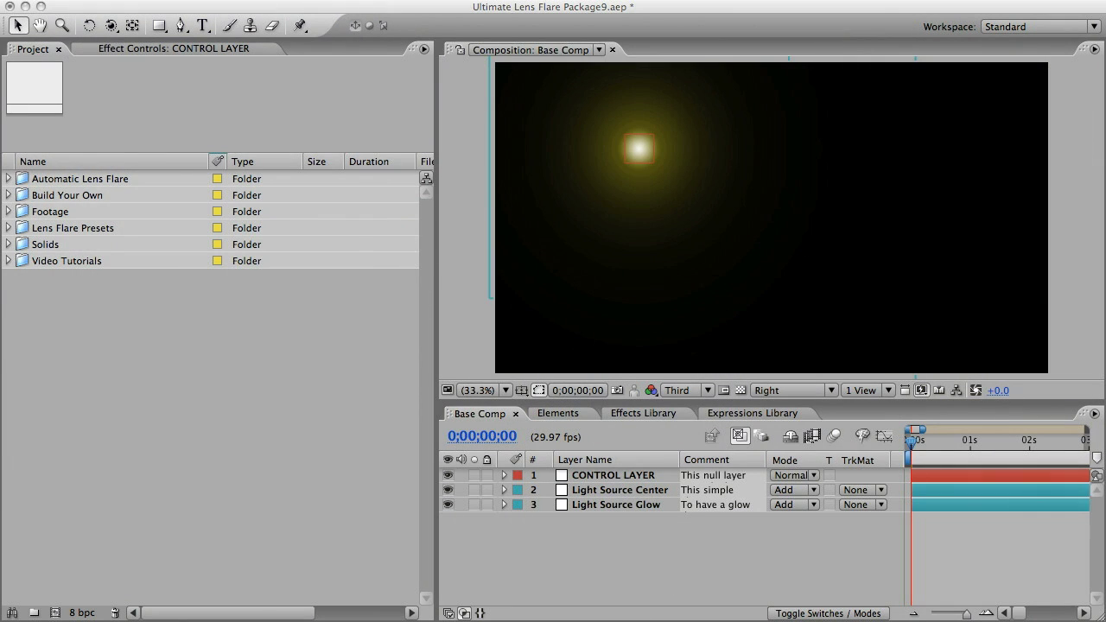
# Expand Lens Flare Presets and its subfolders to browse the preset compositions
pyautogui.click(61, 230)
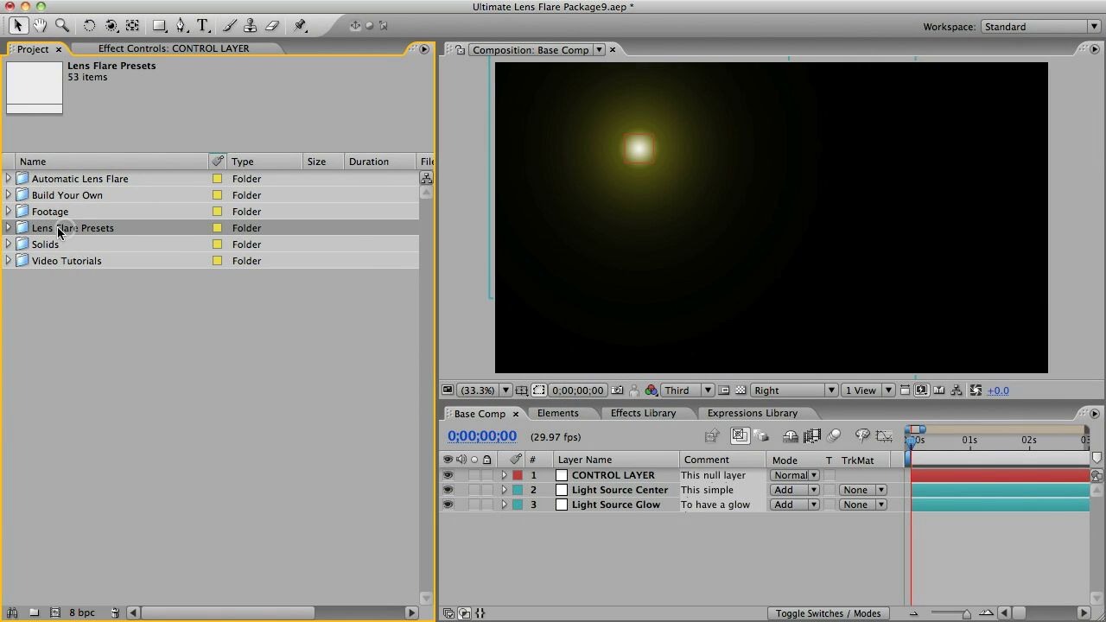
pyautogui.click(5, 228)
pyautogui.click(52, 245)
pyautogui.keyDown('shift'); pyautogui.click(62, 278); pyautogui.keyUp('shift')
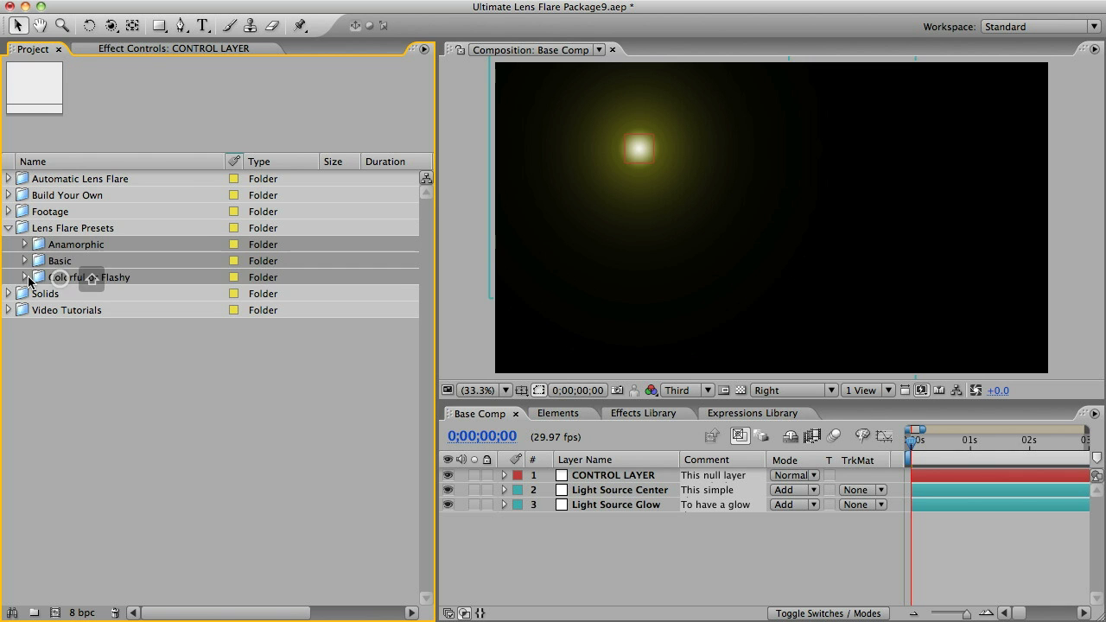
pyautogui.click(25, 277)
pyautogui.moveTo(430, 406); pyautogui.dragTo(430, 212)
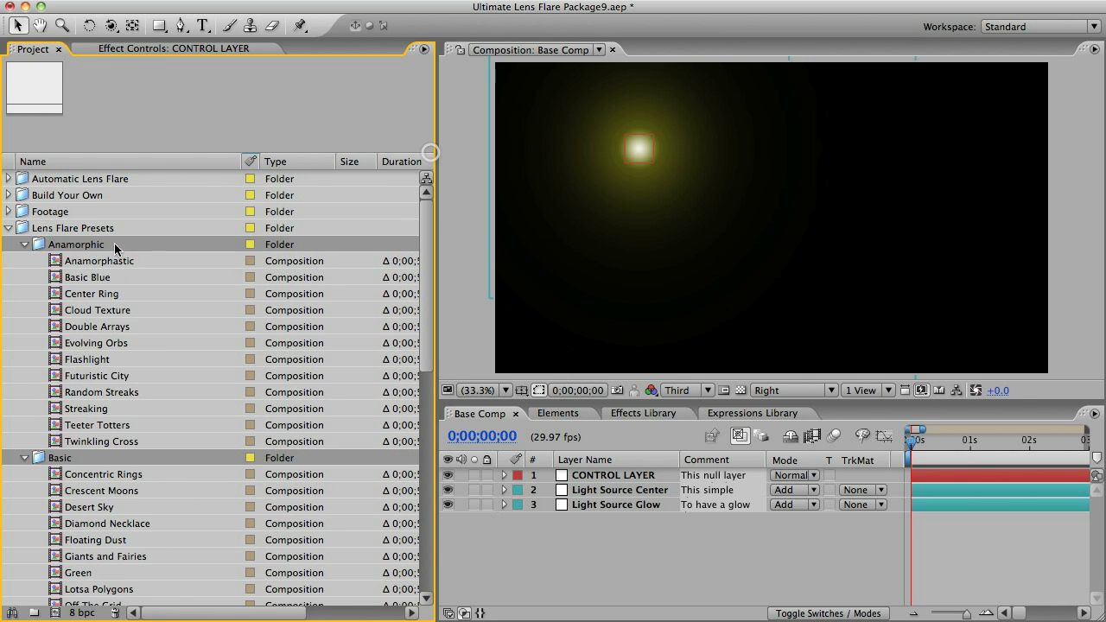
# Open the Basic › Concentric Rings preset comp and preview its light source and reflection layers
pyautogui.click(26, 244)
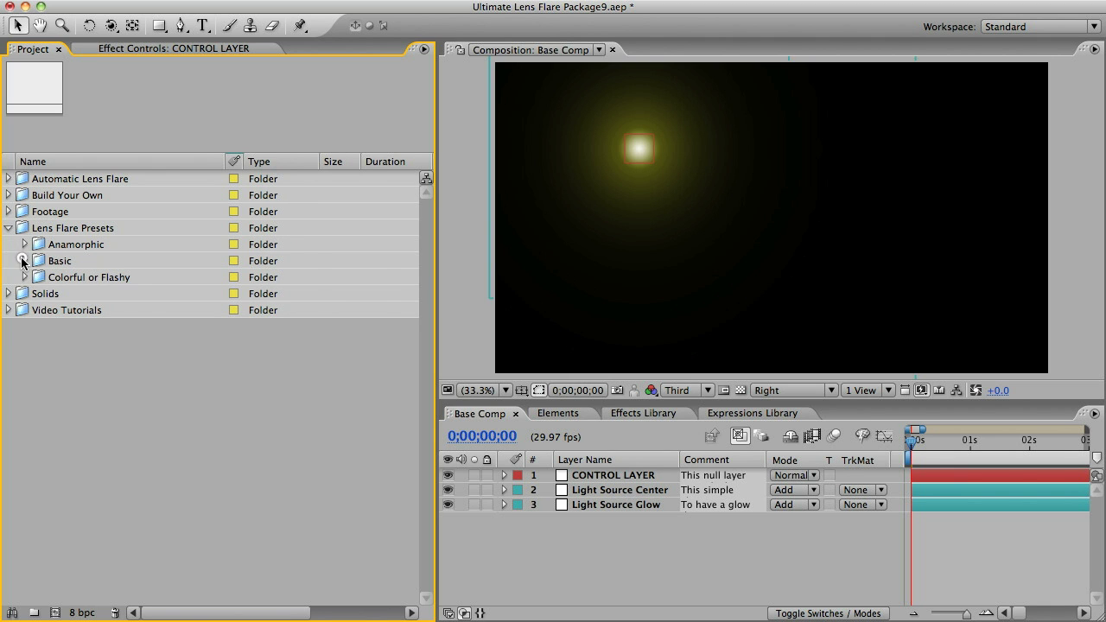
pyautogui.click(25, 262)
pyautogui.click(81, 276)
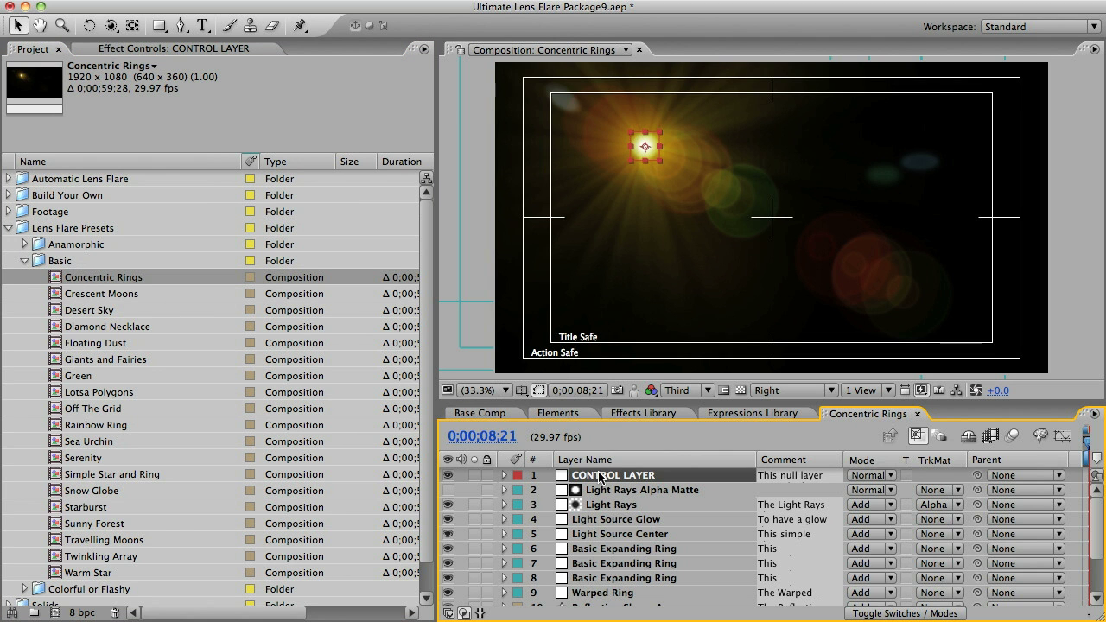
pyautogui.moveTo(638, 155)
pyautogui.mouseDown()
pyautogui.moveTo(717, 185)
pyautogui.moveTo(876, 285)
pyautogui.moveTo(650, 145)
pyautogui.mouseUp()
pyautogui.scroll(-3, 671, 567)
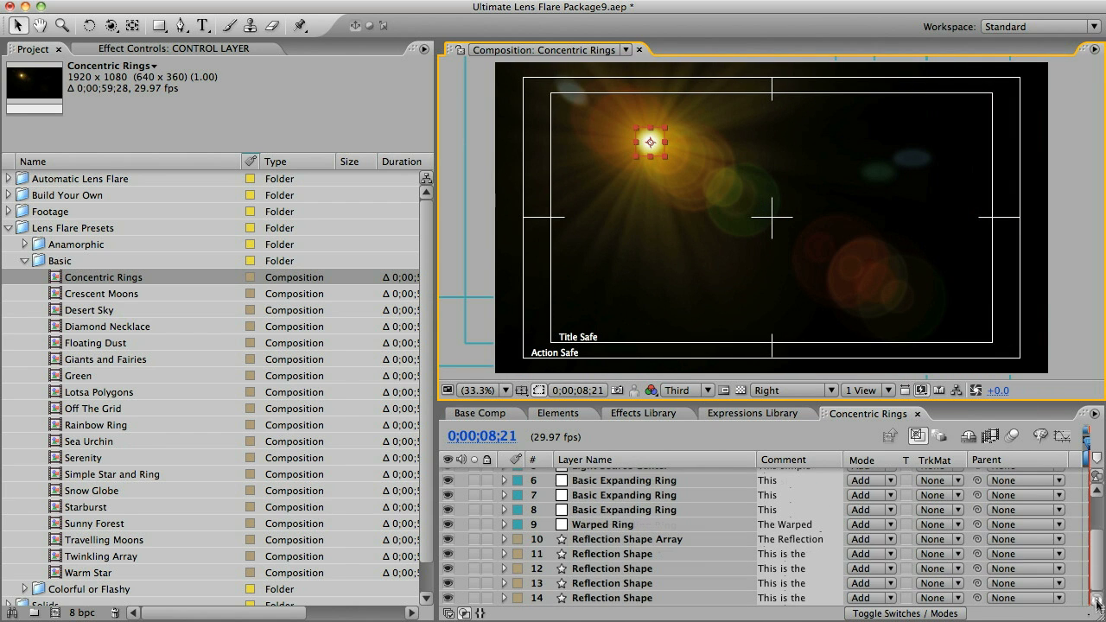
# Copy the five Reflection Shape layers into Base Comp, keeping CONTROL LAYER on top
pyautogui.click(612, 540)
pyautogui.keyDown('shift'); pyautogui.click(612, 598); pyautogui.keyUp('shift')
pyautogui.press('super+c')
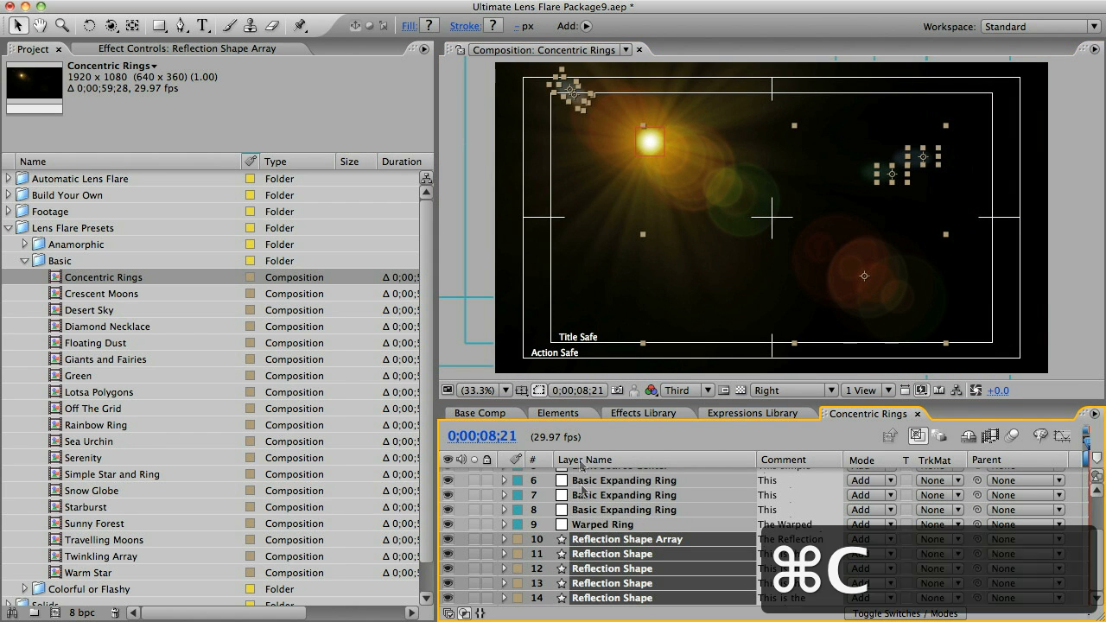
pyautogui.click(496, 416)
pyautogui.press('super+v')
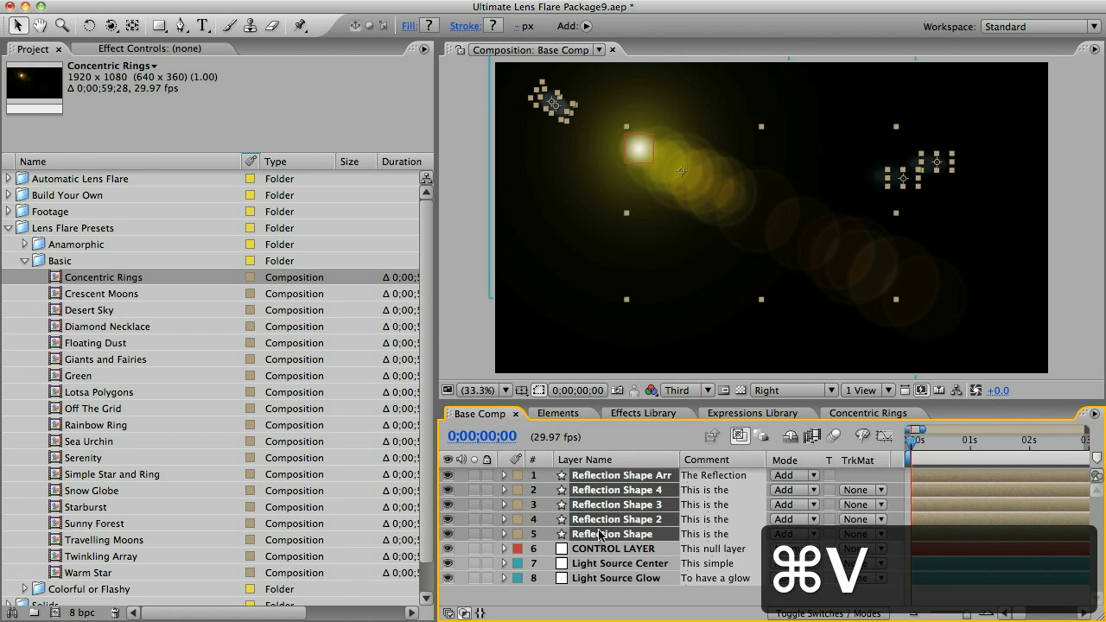
pyautogui.moveTo(605, 549); pyautogui.dragTo(596, 473)
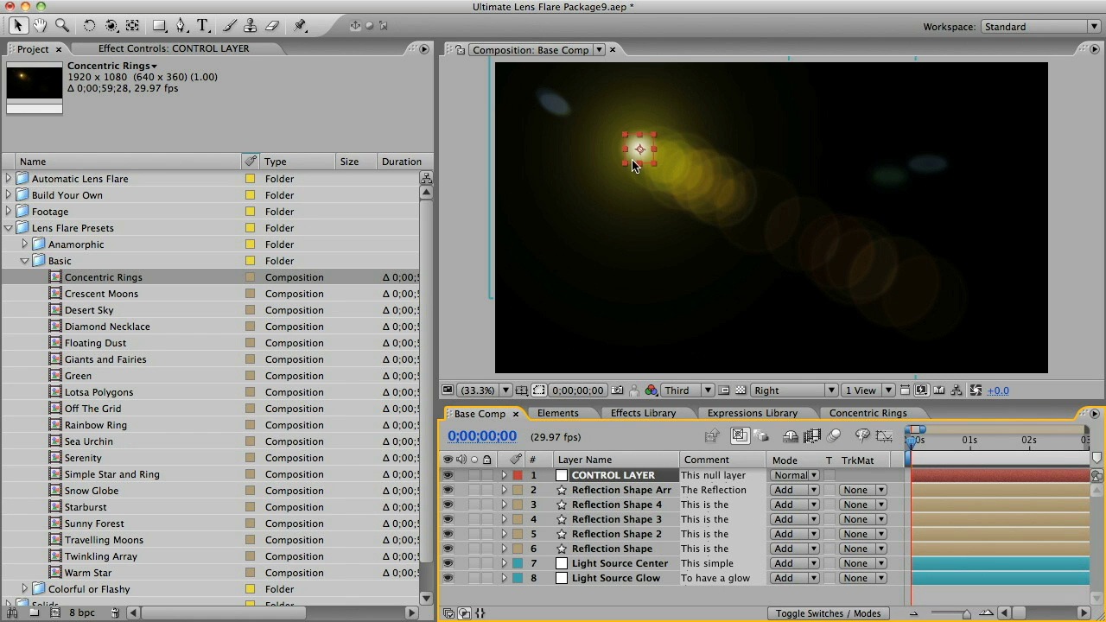
# Keyframe CONTROL LAYER's Position so the light source moves toward the lower right
pyautogui.moveTo(640, 149)
pyautogui.mouseDown()
pyautogui.moveTo(941, 287)
pyautogui.moveTo(642, 147)
pyautogui.moveTo(633, 130)
pyautogui.mouseUp()
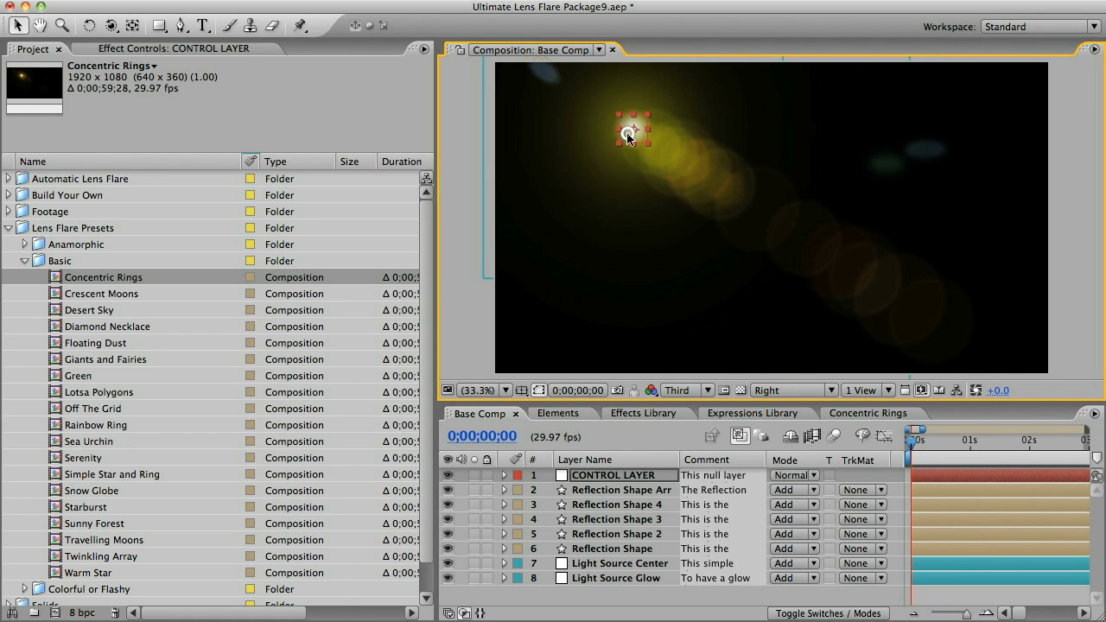
pyautogui.press('p')
pyautogui.click(547, 490)
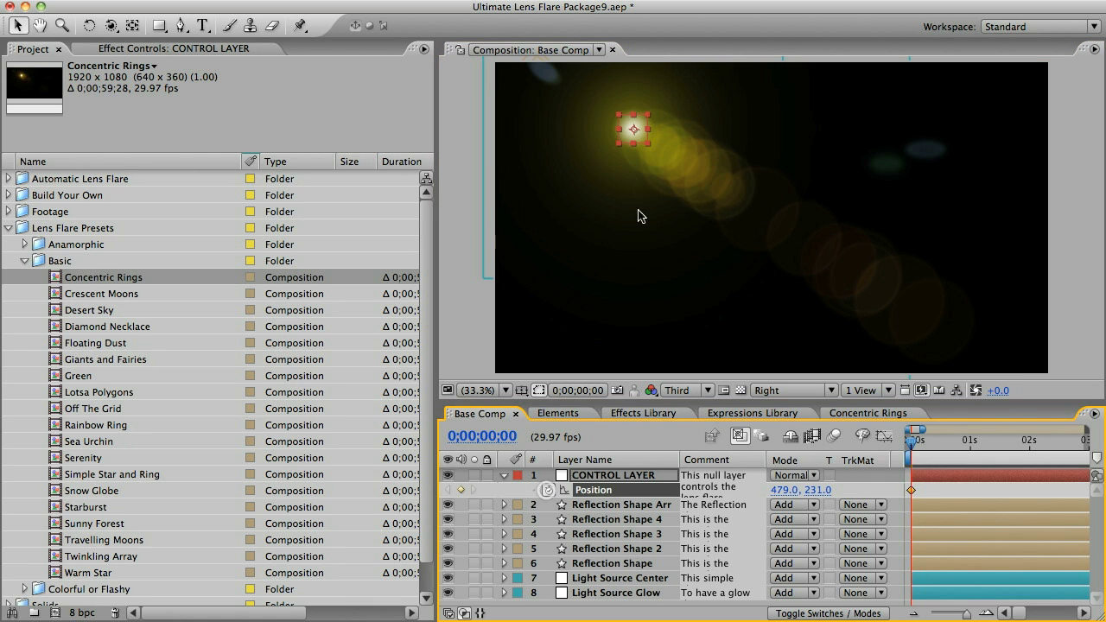
pyautogui.click(929, 440)
pyautogui.moveTo(634, 130)
pyautogui.mouseDown()
pyautogui.moveTo(912, 300)
pyautogui.moveTo(913, 120)
pyautogui.mouseUp()
pyautogui.press('pagedown')
pyautogui.press('pagedown')
pyautogui.press('pagedown')
pyautogui.press('pagedown')
pyautogui.press('pagedown')
pyautogui.press('pagedown')
pyautogui.press('pagedown')
pyautogui.press('pagedown')
# Place Track Point 1 on a feature in Woman On Bike Ride 4.mov and analyze forward
pyautogui.moveTo(947, 447); pyautogui.dragTo(925, 441)
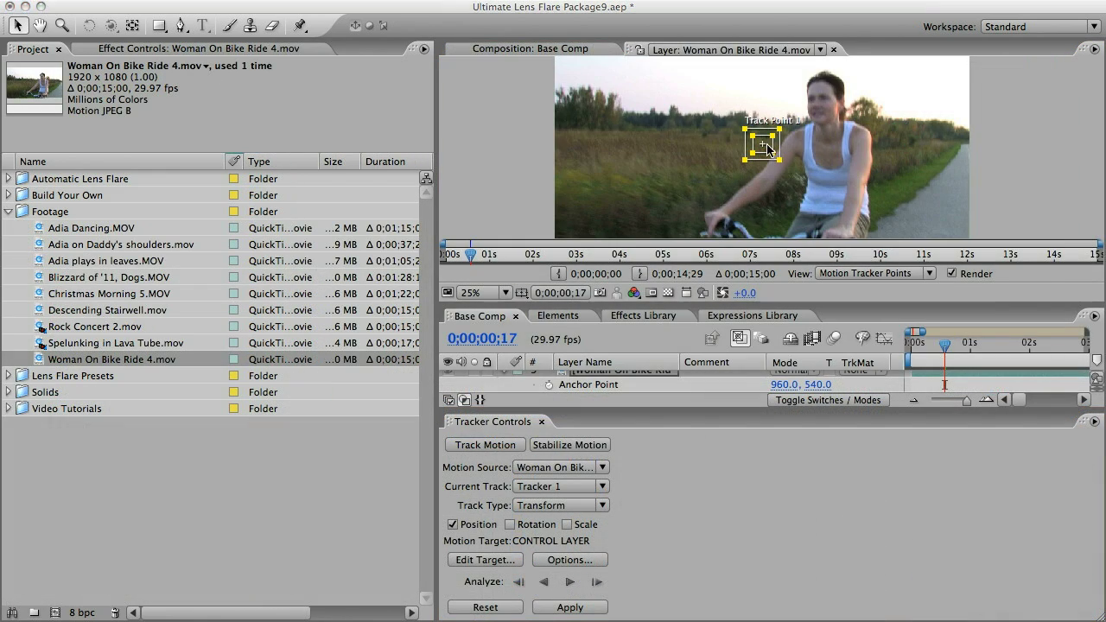
pyautogui.moveTo(762, 143); pyautogui.dragTo(657, 108)
pyautogui.click(569, 582)
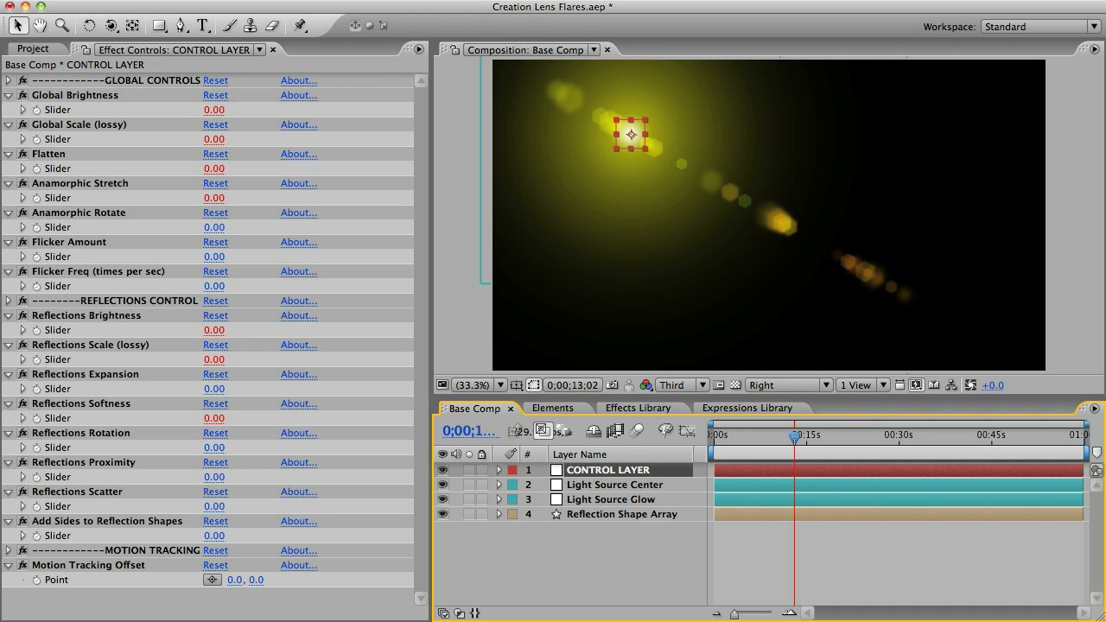
# Review the Reflection Shape Array's effect settings in Base Comp, then move to Expressions Library
pyautogui.click(622, 514)
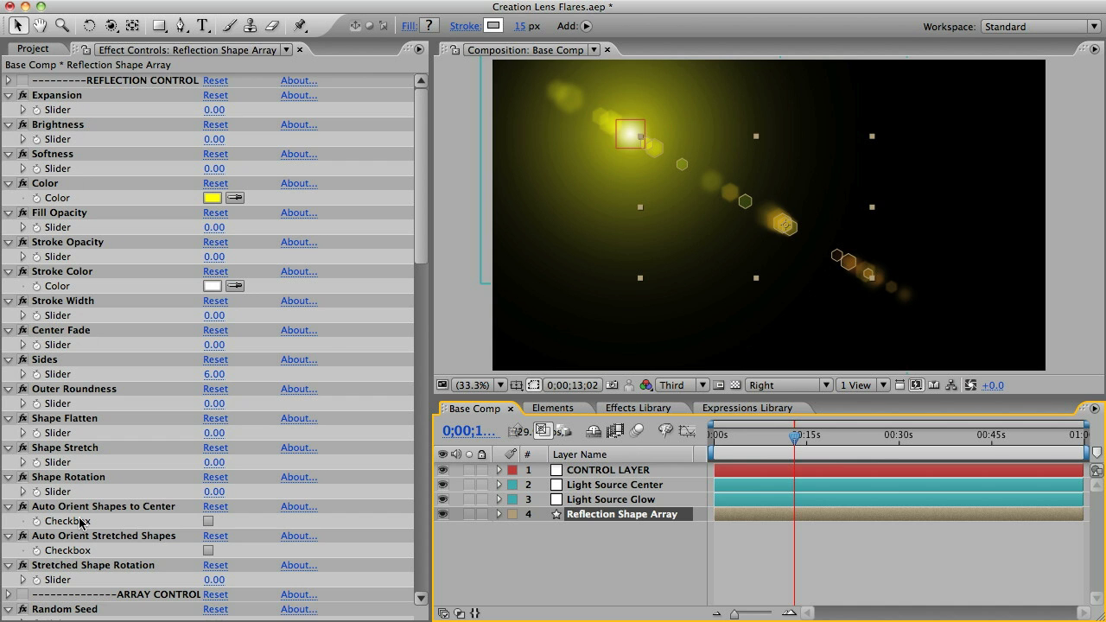
pyautogui.moveTo(421, 195)
pyautogui.mouseDown()
pyautogui.moveTo(420, 383)
pyautogui.moveTo(420, 189)
pyautogui.mouseUp()
pyautogui.click(747, 408)
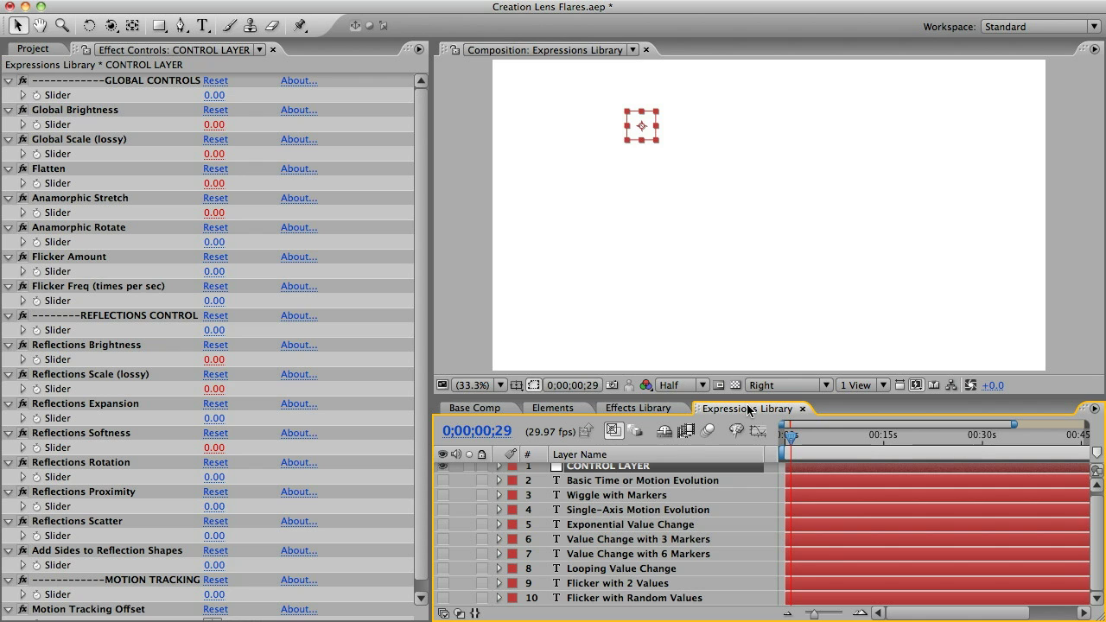
# Make the Basic Time or Motion Evolution layer visible to read its three usage steps
pyautogui.click(445, 480)
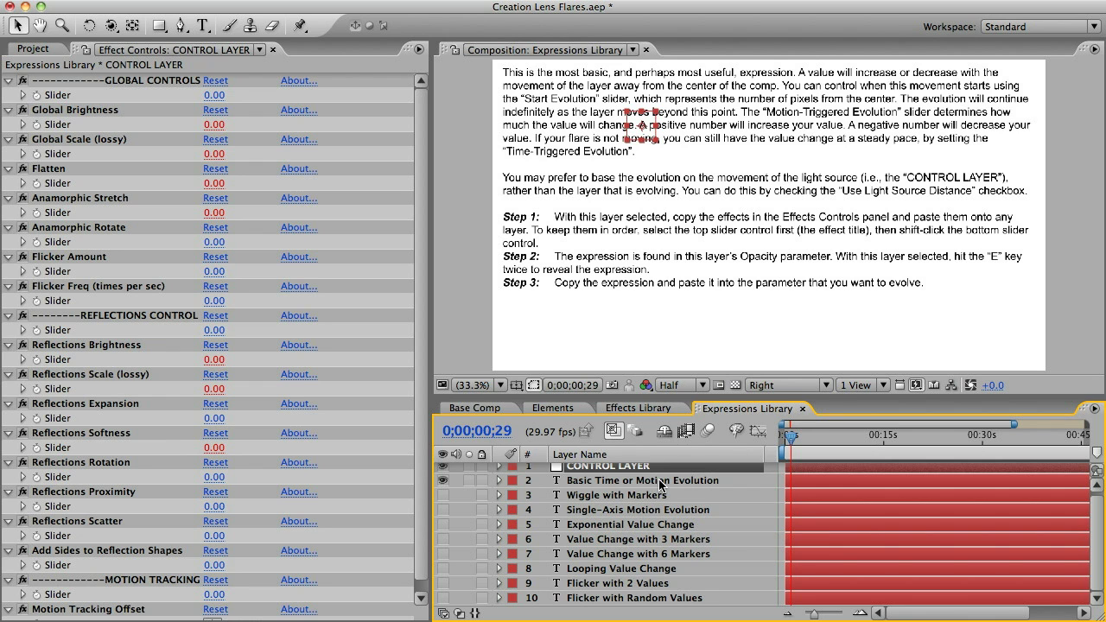
# Test the light source movement, then set Reflection Shape Array's Expansion to 164
pyautogui.click(474, 408)
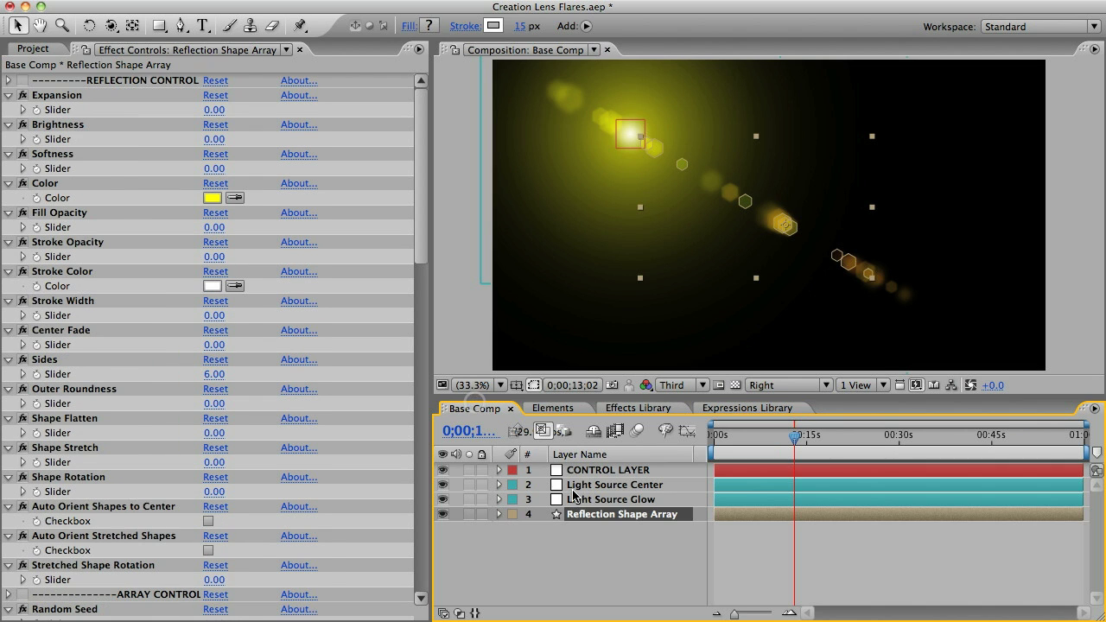
pyautogui.click(605, 470)
pyautogui.moveTo(627, 131)
pyautogui.mouseDown()
pyautogui.moveTo(753, 185)
pyautogui.moveTo(798, 325)
pyautogui.moveTo(711, 180)
pyautogui.moveTo(610, 120)
pyautogui.mouseUp()
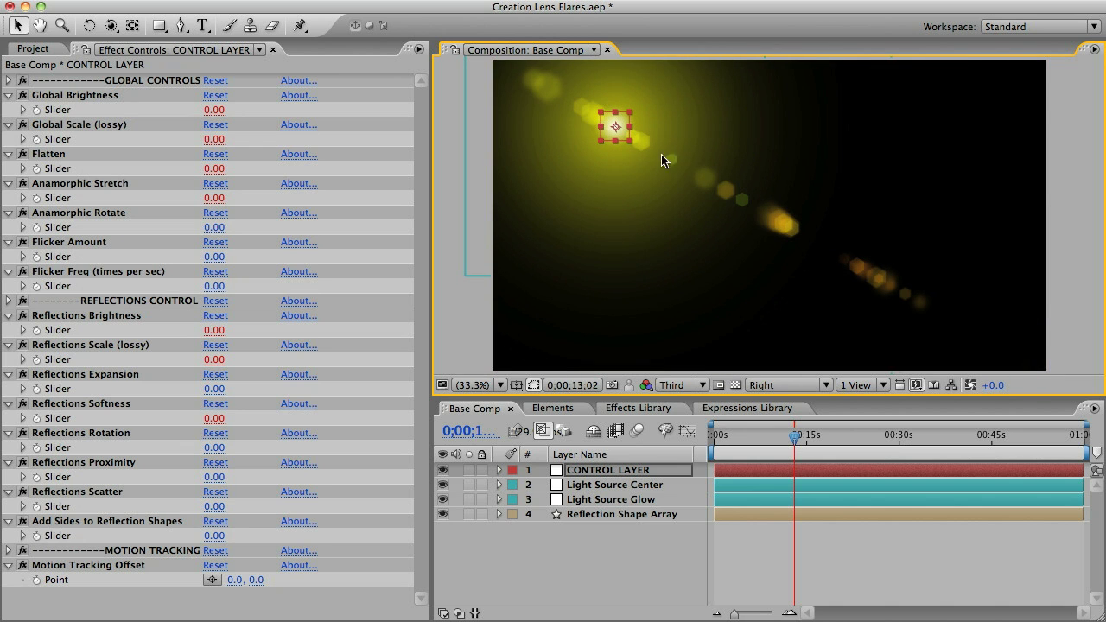
pyautogui.click(636, 514)
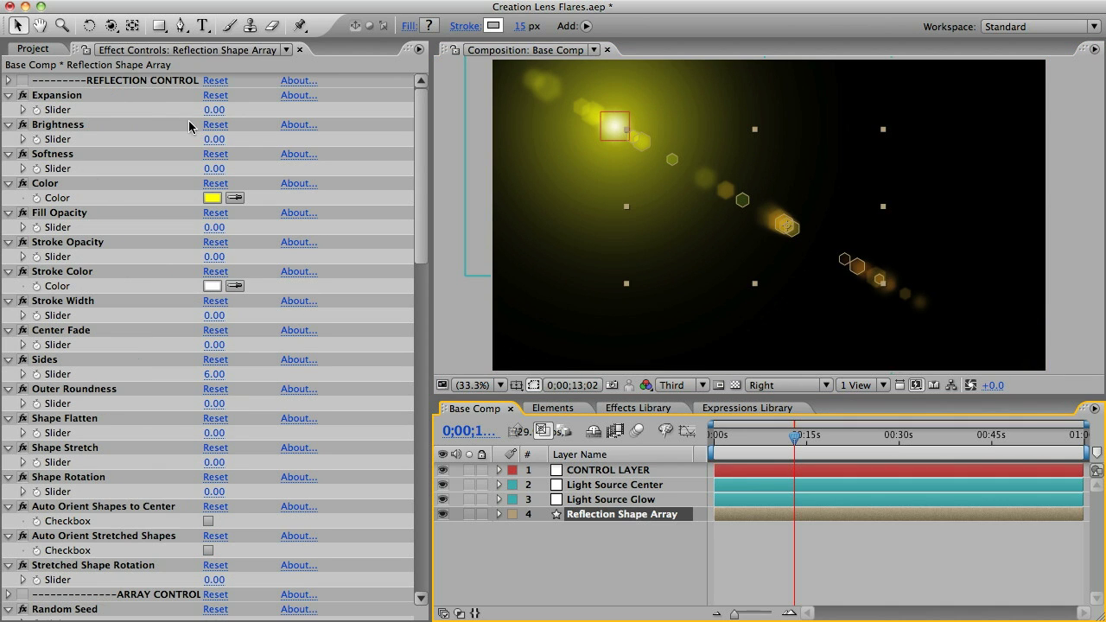
pyautogui.moveTo(207, 112); pyautogui.dragTo(354, 128)
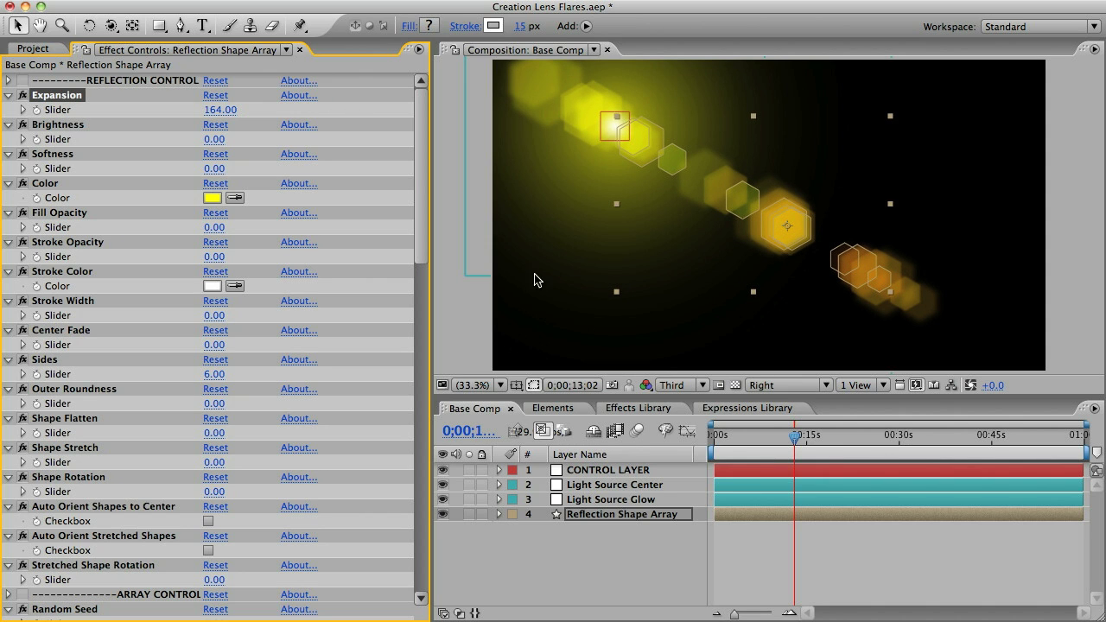
# Copy the Opacity expression from the Basic Time or Motion Evolution layer
pyautogui.click(748, 408)
pyautogui.click(612, 481)
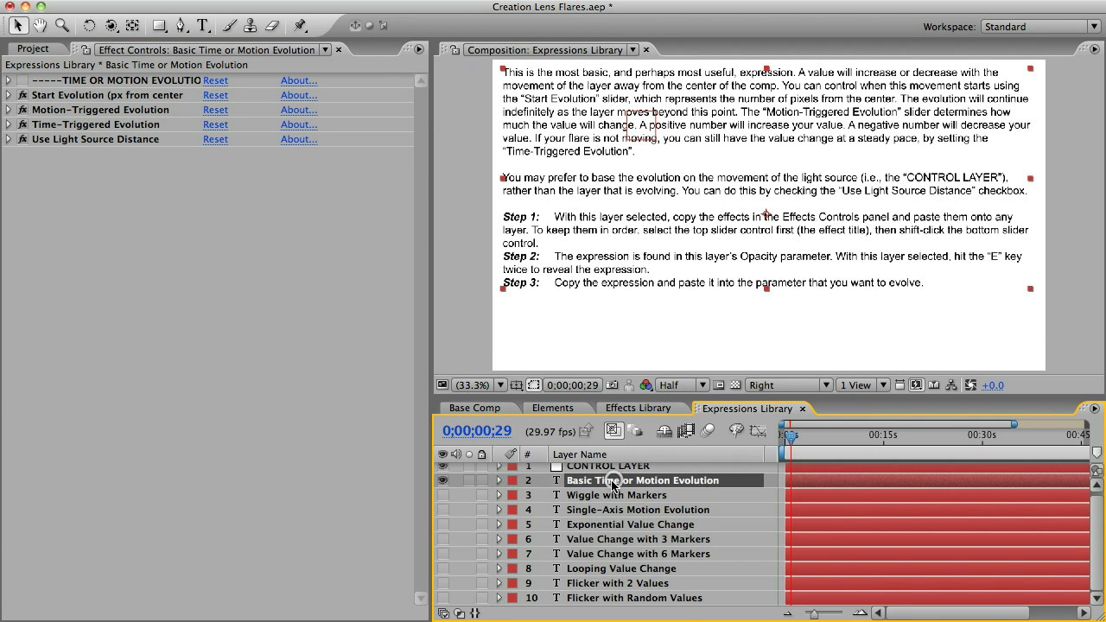
pyautogui.press('e')
pyautogui.press('e')
pyautogui.click(908, 553)
pyautogui.press('super+c')
# Paste the evolution expression onto Reflection Shape Array's Expansion property
pyautogui.click(475, 408)
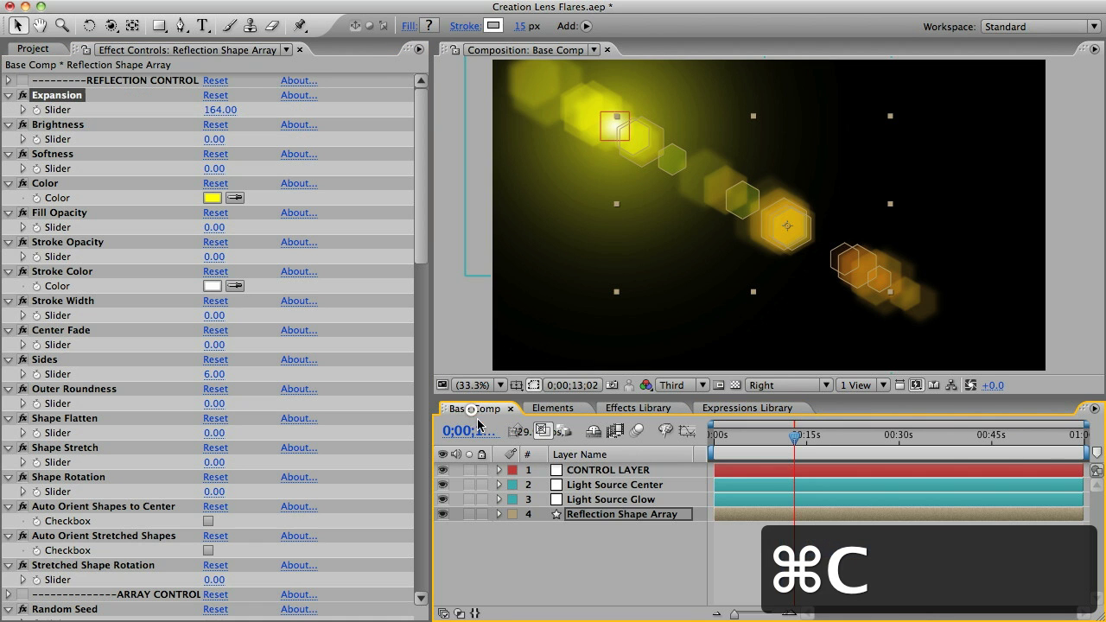
pyautogui.click(612, 514)
pyautogui.press('e')
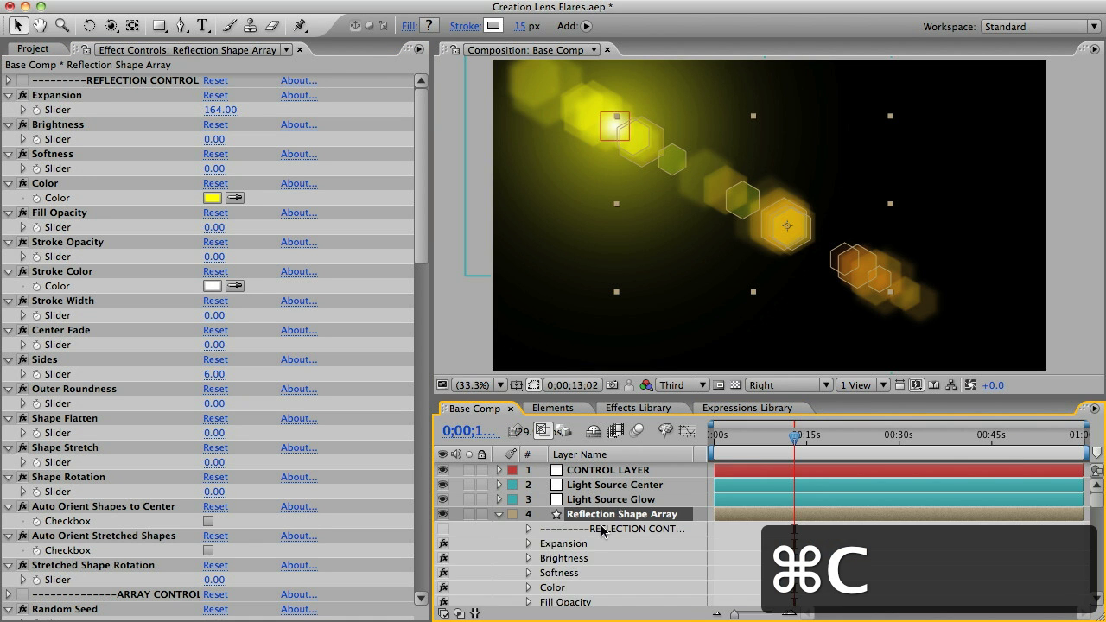
pyautogui.click(528, 544)
pyautogui.keyDown('alt'); pyautogui.click(558, 559); pyautogui.keyUp('alt')
pyautogui.press('super+v')
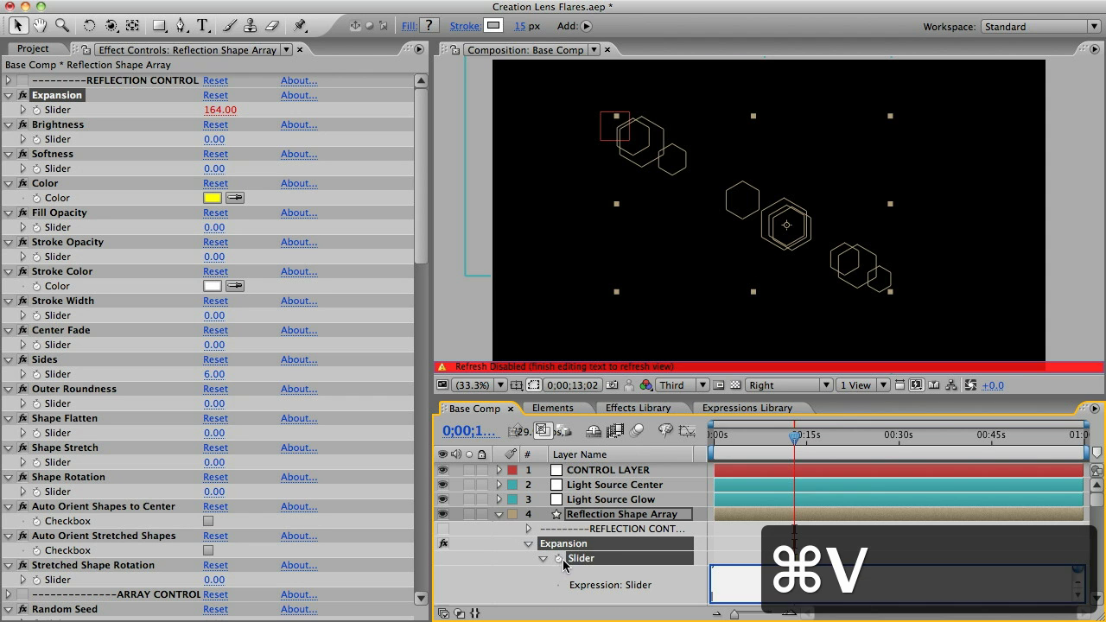
pyautogui.click(602, 516)
# Set Motion-Triggered Evolution to -77 and move the light source to test the evolving reflections
pyautogui.scroll(-15, 212, 563)
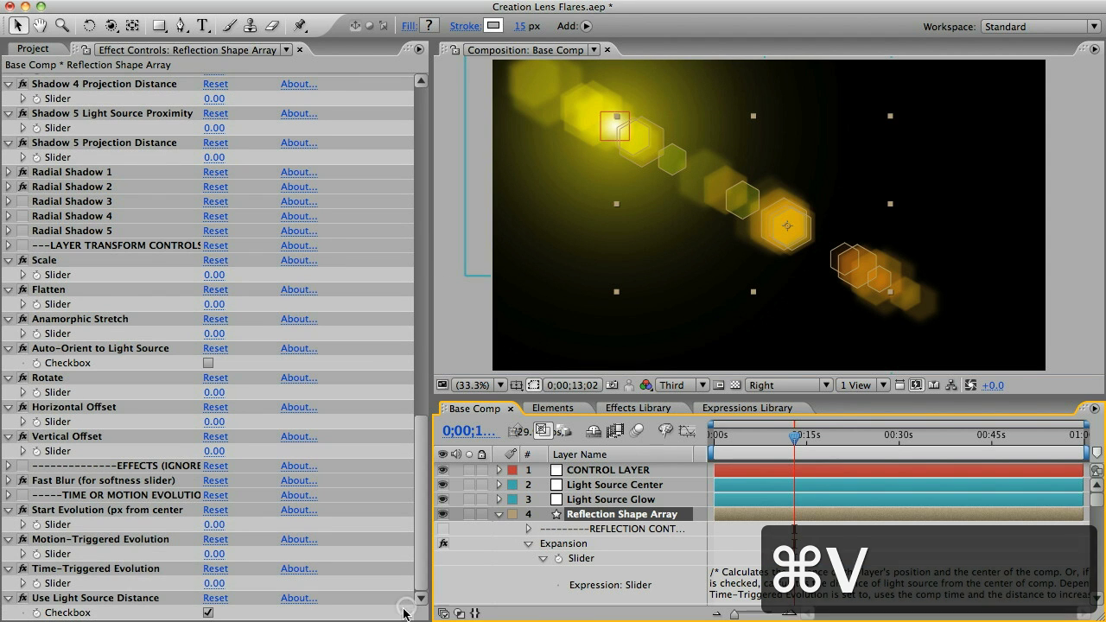
pyautogui.moveTo(211, 560); pyautogui.dragTo(145, 560)
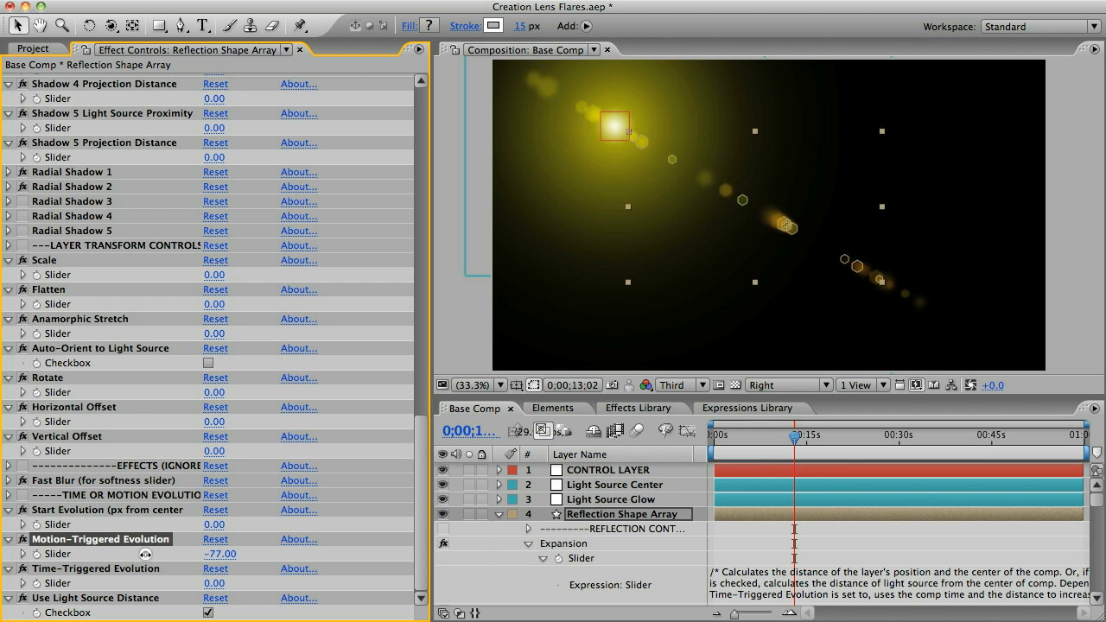
pyautogui.click(605, 470)
pyautogui.moveTo(619, 124); pyautogui.dragTo(595, 124)
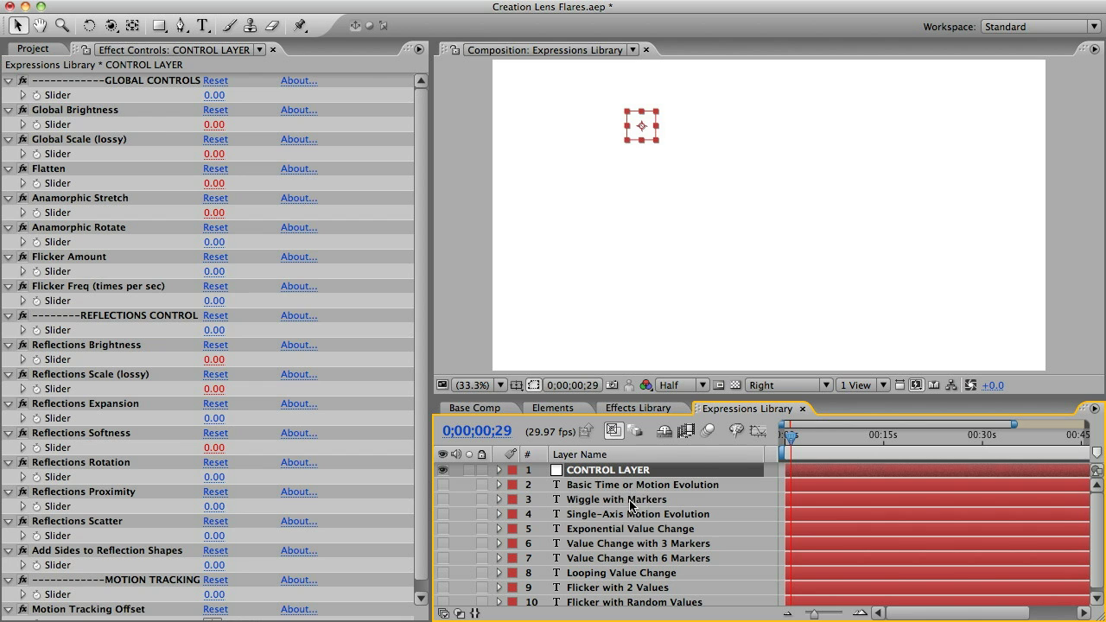
pyautogui.click(630, 501)
# In Base Comp, give Light Rays Wiggle Amount 259, Wiggle Freq 8 and Start Wiggle 700
pyautogui.click(490, 411)
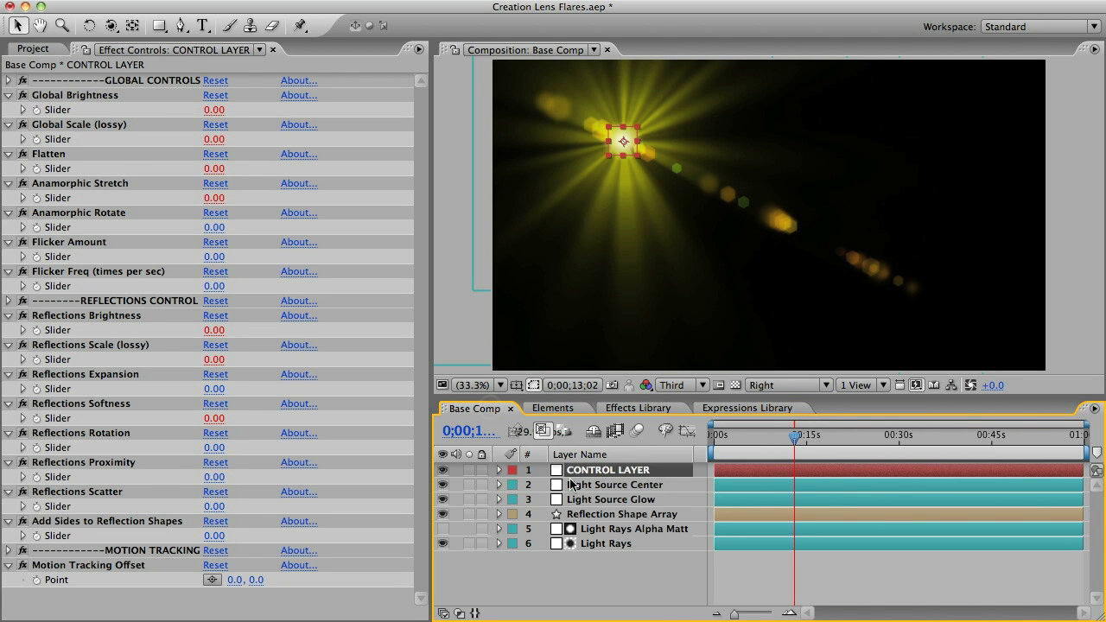
pyautogui.click(603, 545)
pyautogui.moveTo(421, 156); pyautogui.dragTo(421, 467)
pyautogui.moveTo(213, 498); pyautogui.dragTo(447, 494)
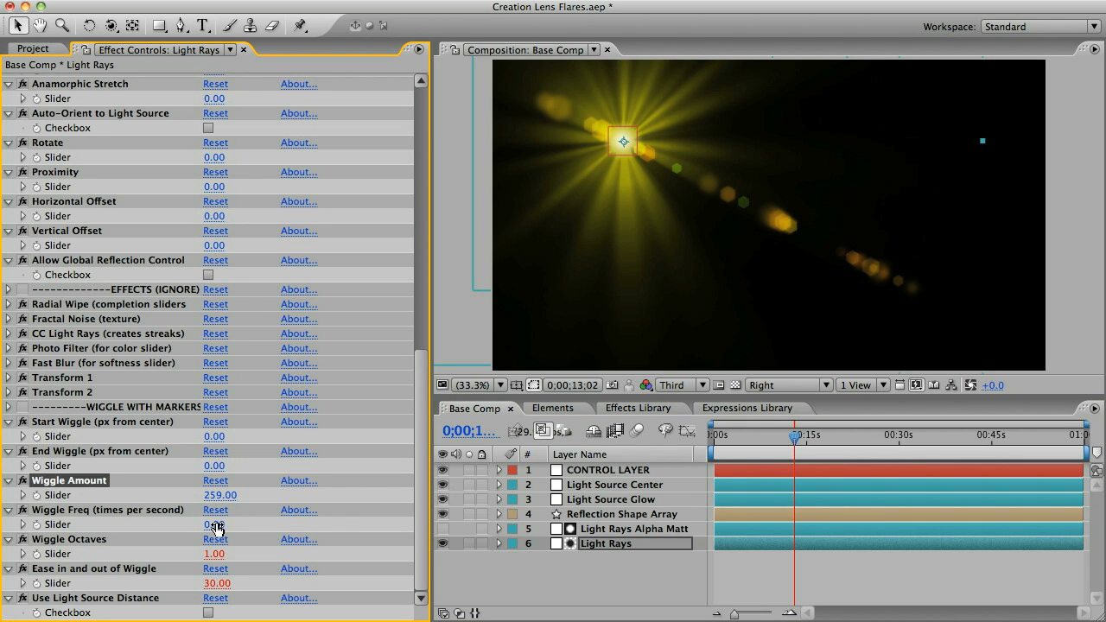
pyautogui.moveTo(216, 525); pyautogui.dragTo(222, 525)
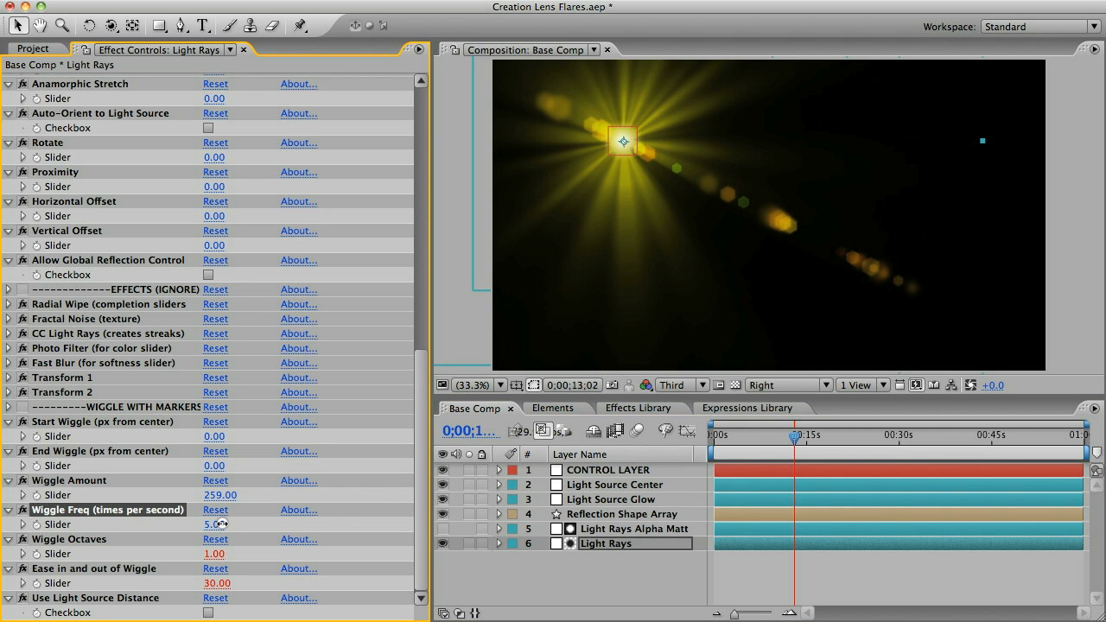
pyautogui.click(215, 436)
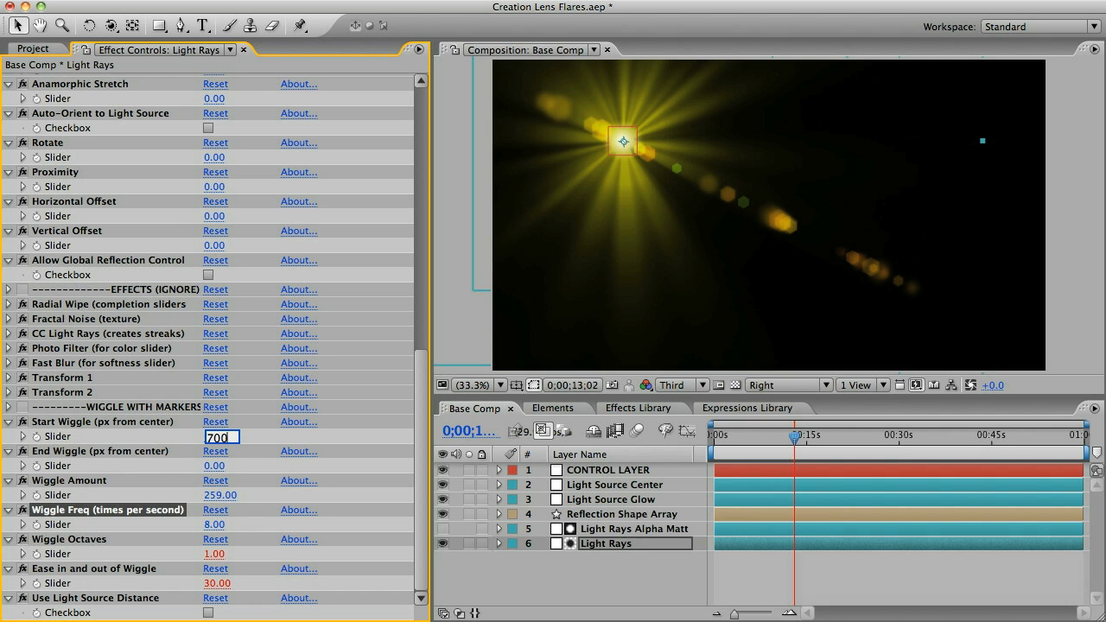
pyautogui.write('700')
pyautogui.press('Tab')
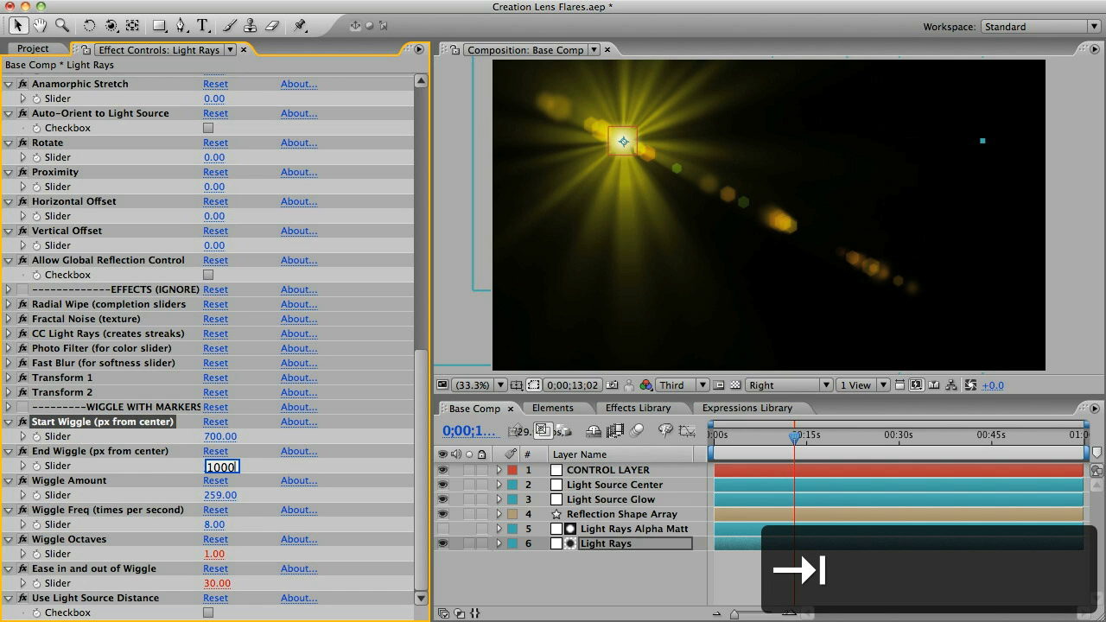
# Drag the CONTROL LAYER point to move the flare's light source toward the lower right
pyautogui.click(607, 470)
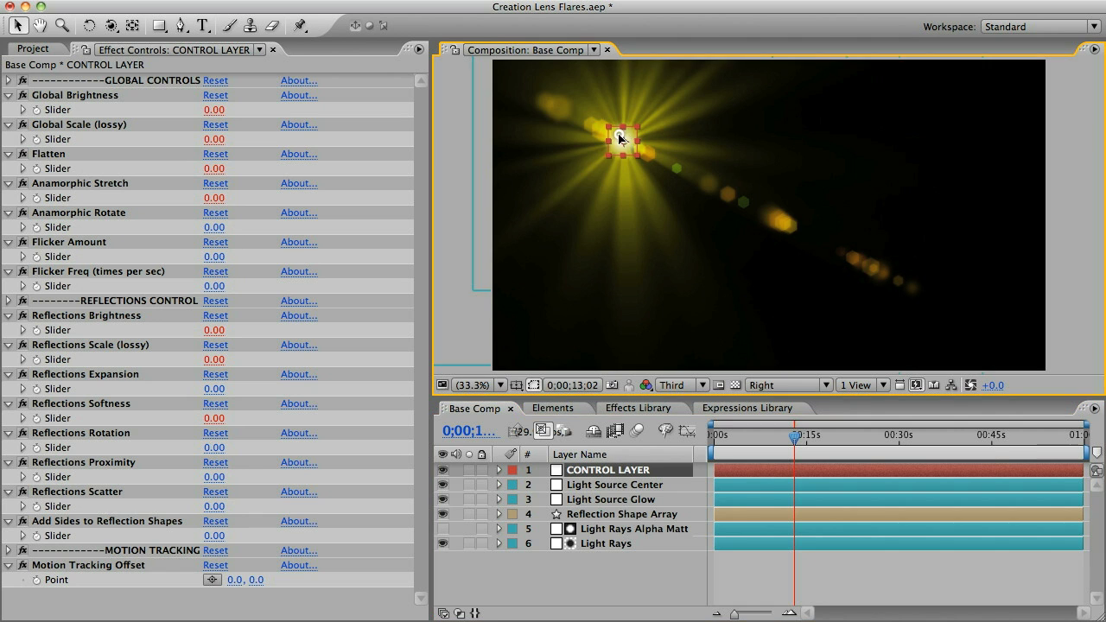
pyautogui.moveTo(619, 138); pyautogui.dragTo(667, 208)
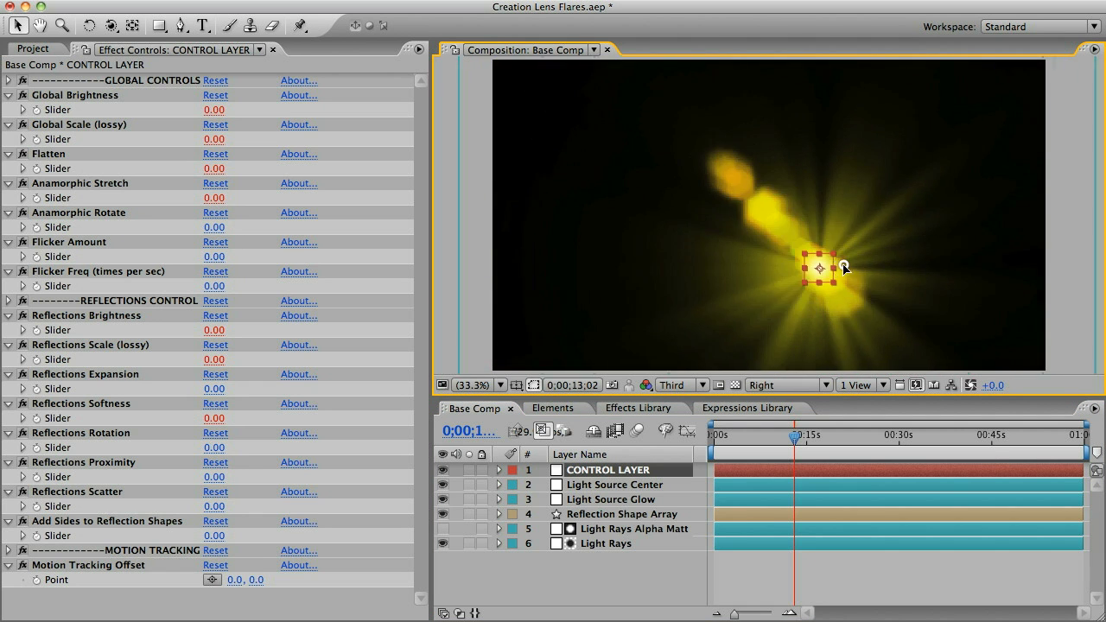
pyautogui.moveTo(844, 269); pyautogui.dragTo(531, 161)
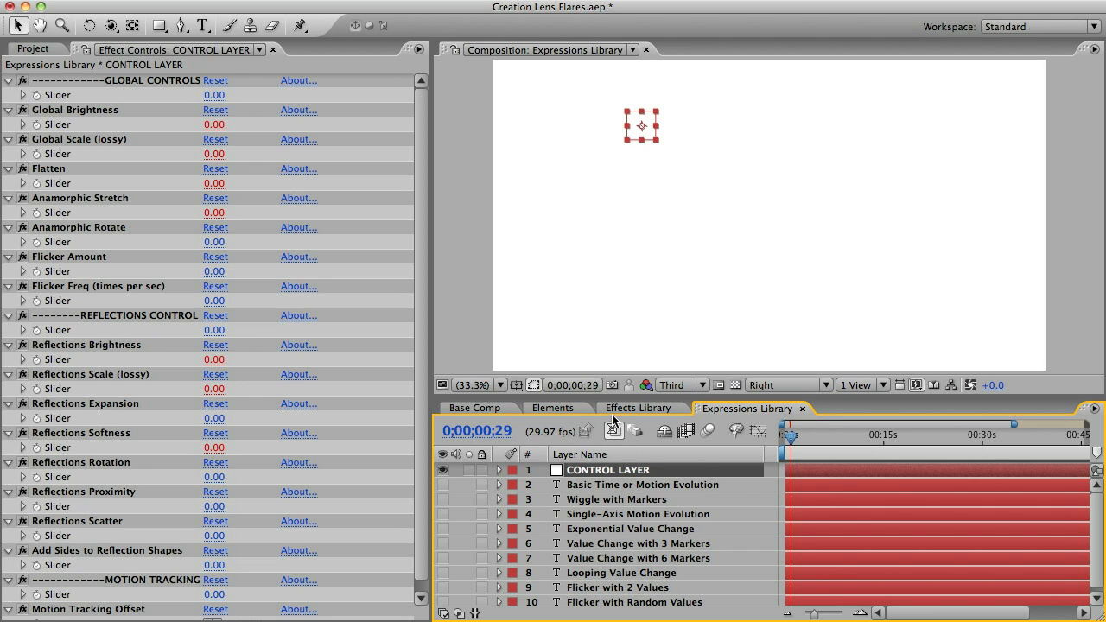
# Enable the Starburst layer's Radial Blur in Base Comp and nudge the CONTROL LAYER light point
pyautogui.click(641, 408)
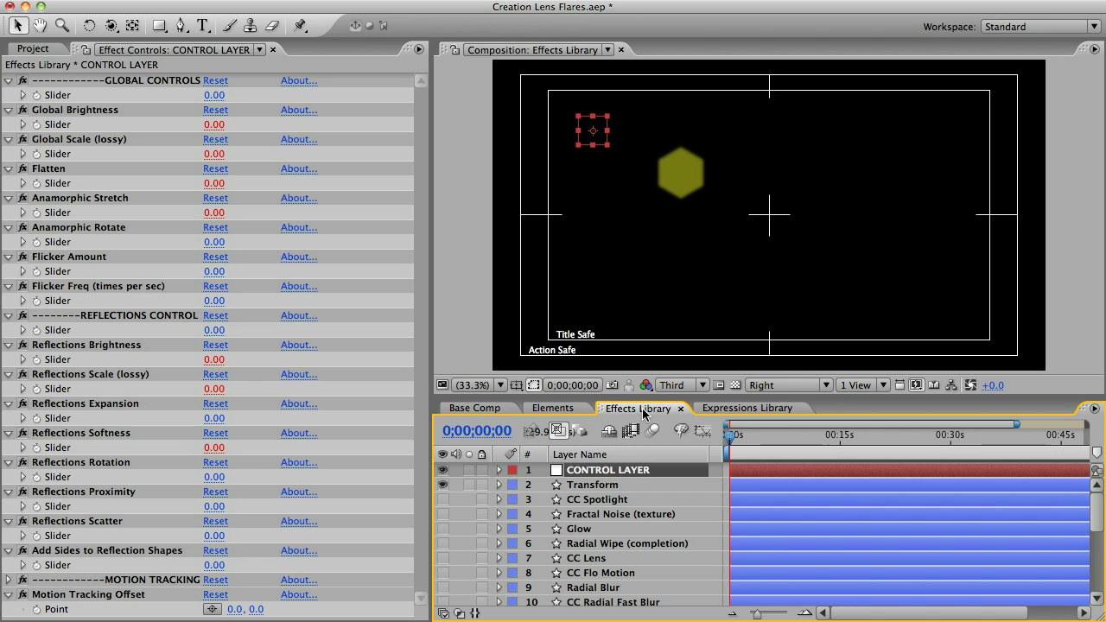
pyautogui.moveTo(1100, 508)
pyautogui.mouseDown()
pyautogui.moveTo(1099, 566)
pyautogui.moveTo(1098, 502)
pyautogui.mouseUp()
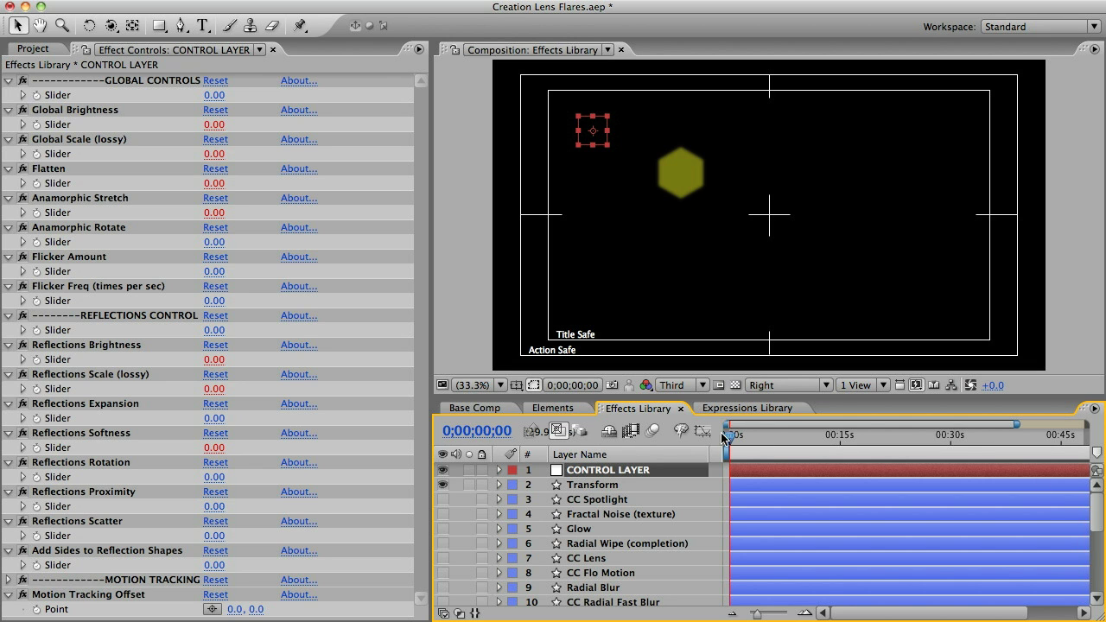
pyautogui.click(471, 409)
pyautogui.click(605, 512)
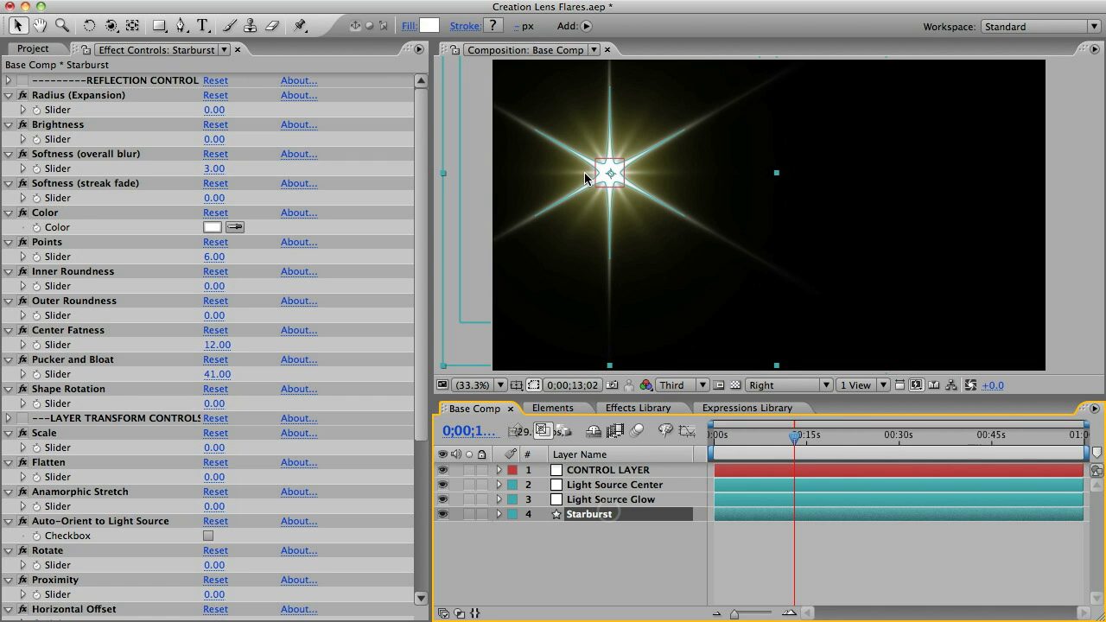
pyautogui.scroll(-10, 420, 415)
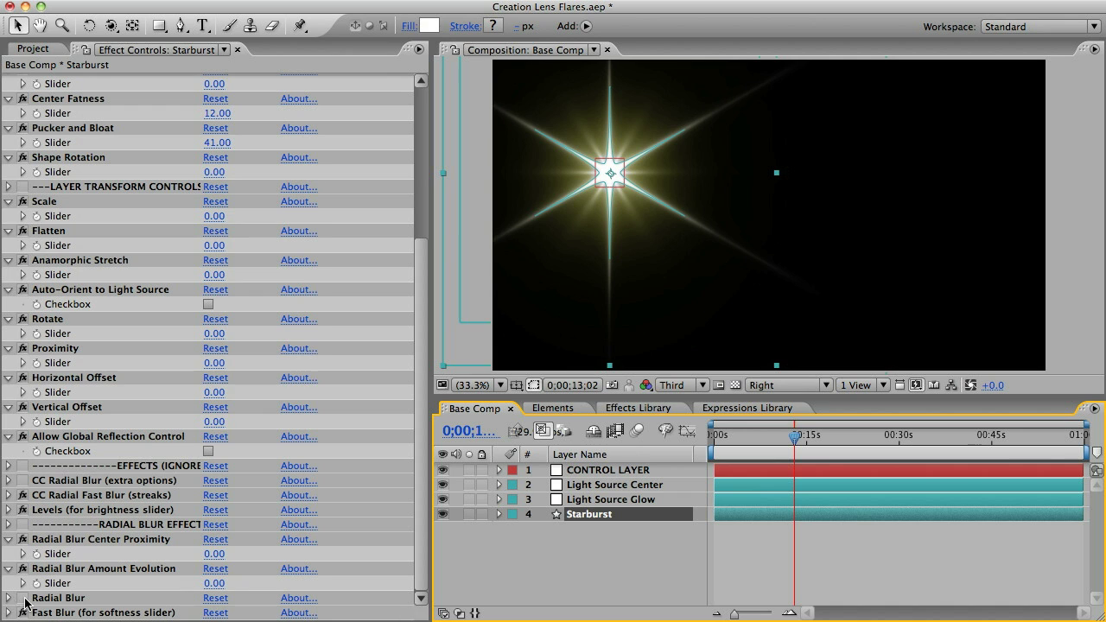
pyautogui.click(23, 598)
pyautogui.click(605, 470)
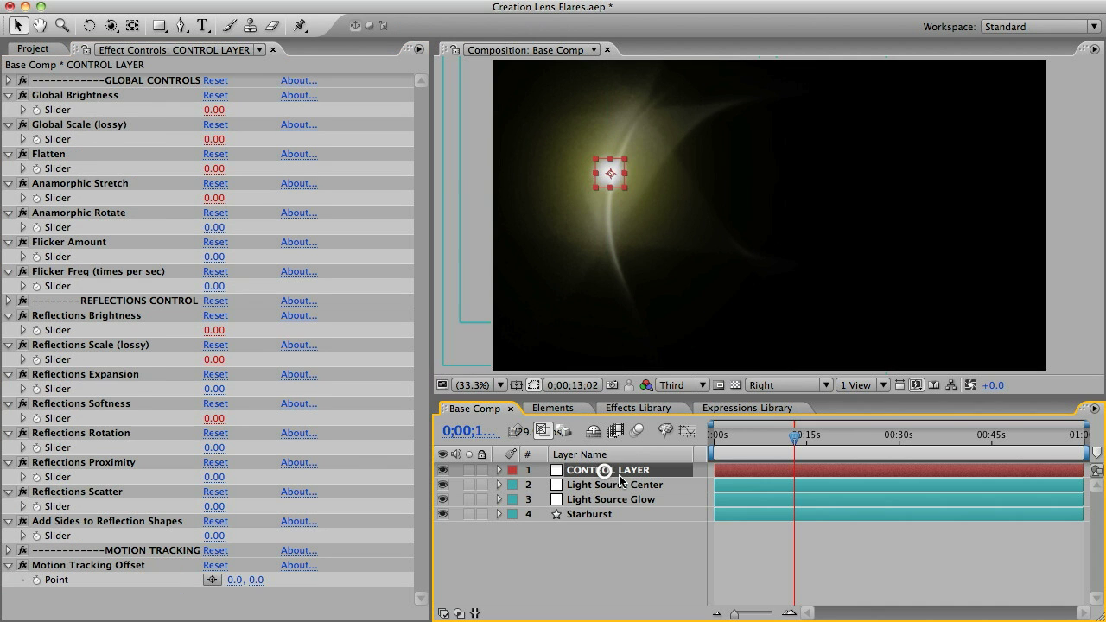
pyautogui.moveTo(606, 171); pyautogui.dragTo(593, 144)
# In the Effects Library comp, inspect the Transform and Fractal Noise example layers' effect groups
pyautogui.click(637, 409)
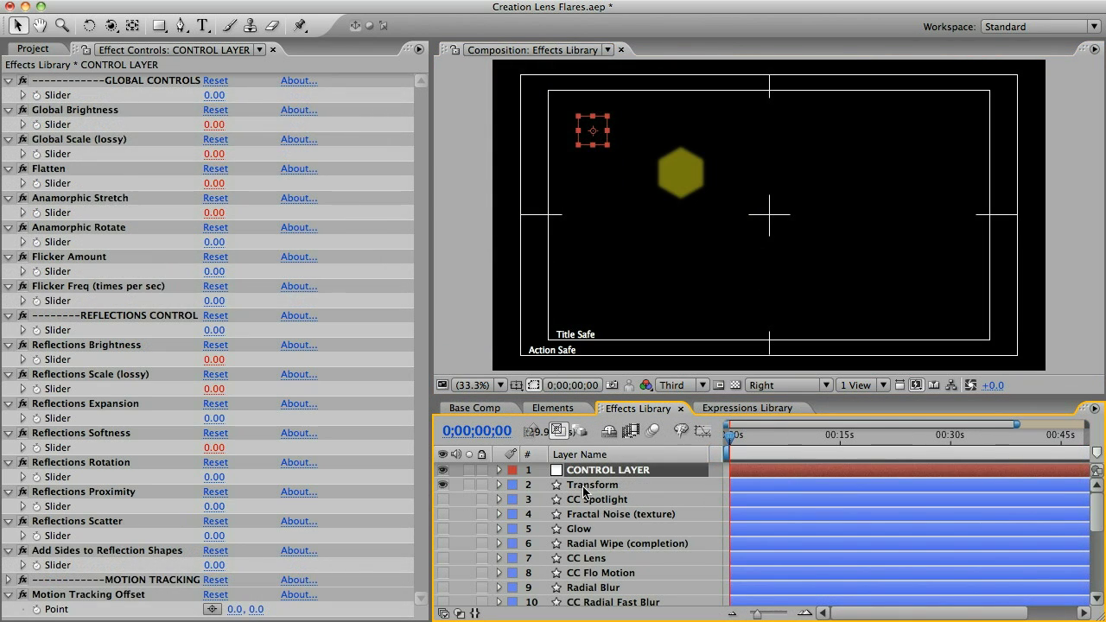
pyautogui.click(584, 486)
pyautogui.click(144, 435)
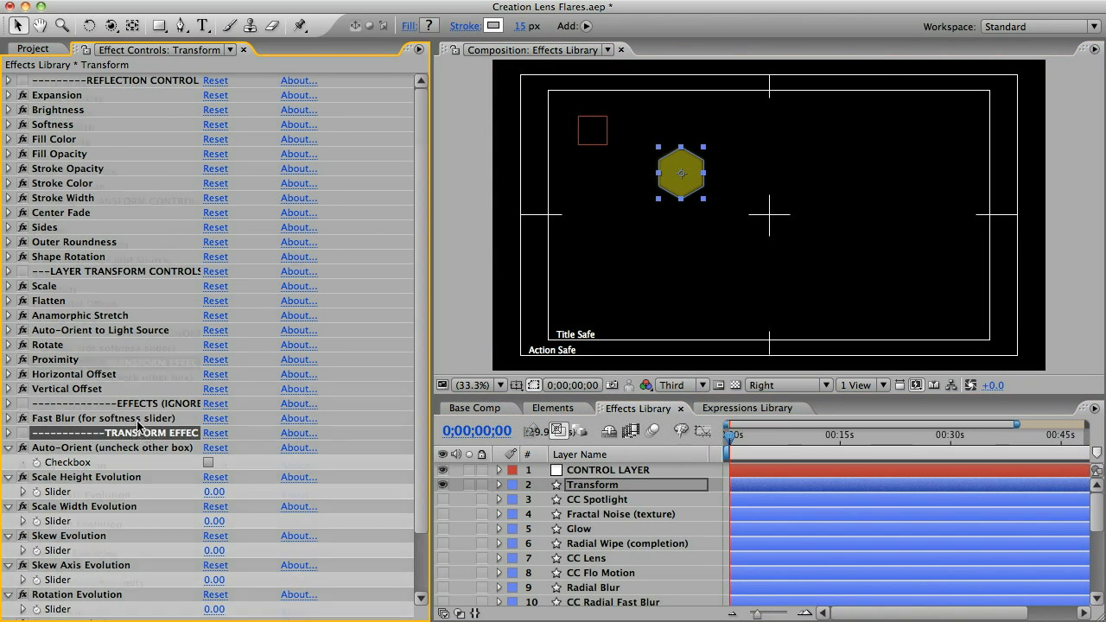
pyautogui.scroll(-2, 138, 437)
pyautogui.click(616, 514)
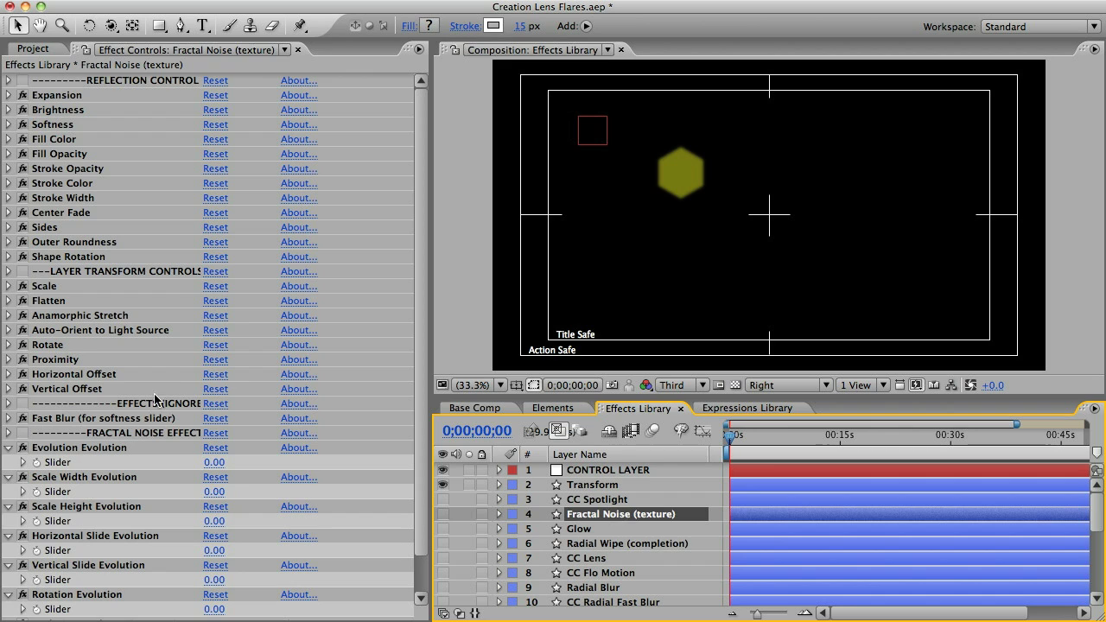
pyautogui.click(140, 433)
pyautogui.scroll(-3, 138, 428)
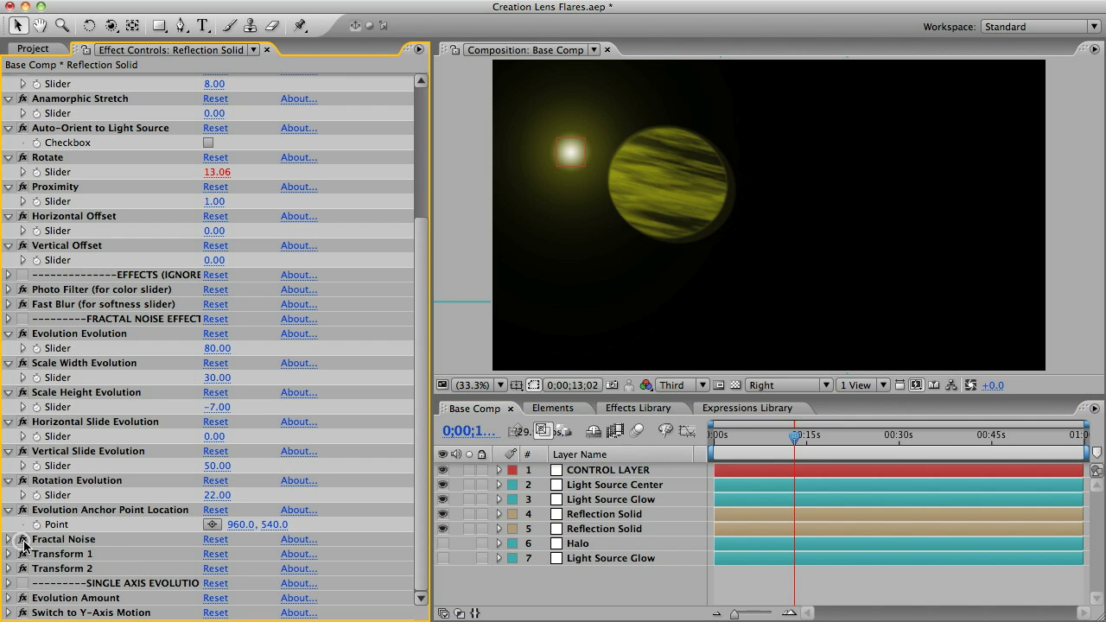
# Reposition the CONTROL LAYER flare centre over the orb, then to the upper left
pyautogui.click(596, 471)
pyautogui.click(577, 149)
pyautogui.moveTo(578, 149); pyautogui.dragTo(768, 192)
pyautogui.moveTo(637, 132); pyautogui.dragTo(593, 127)
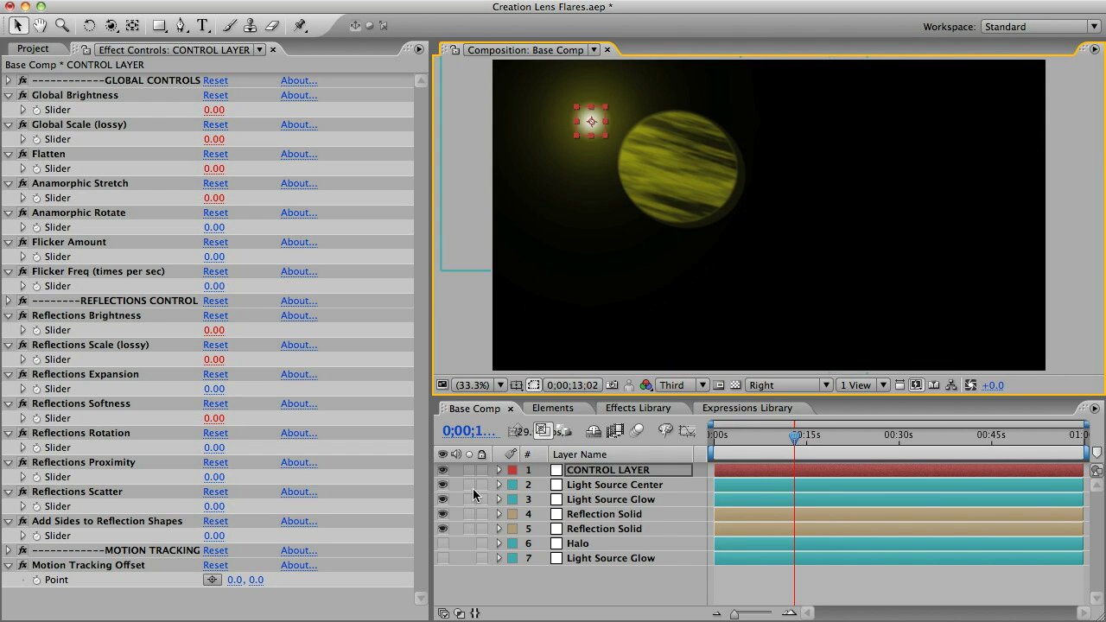
# Hide both Reflection Solids, show the Halo layer, and move the light centre-right to test it
pyautogui.click(442, 514)
pyautogui.click(442, 529)
pyautogui.click(443, 544)
pyautogui.click(577, 544)
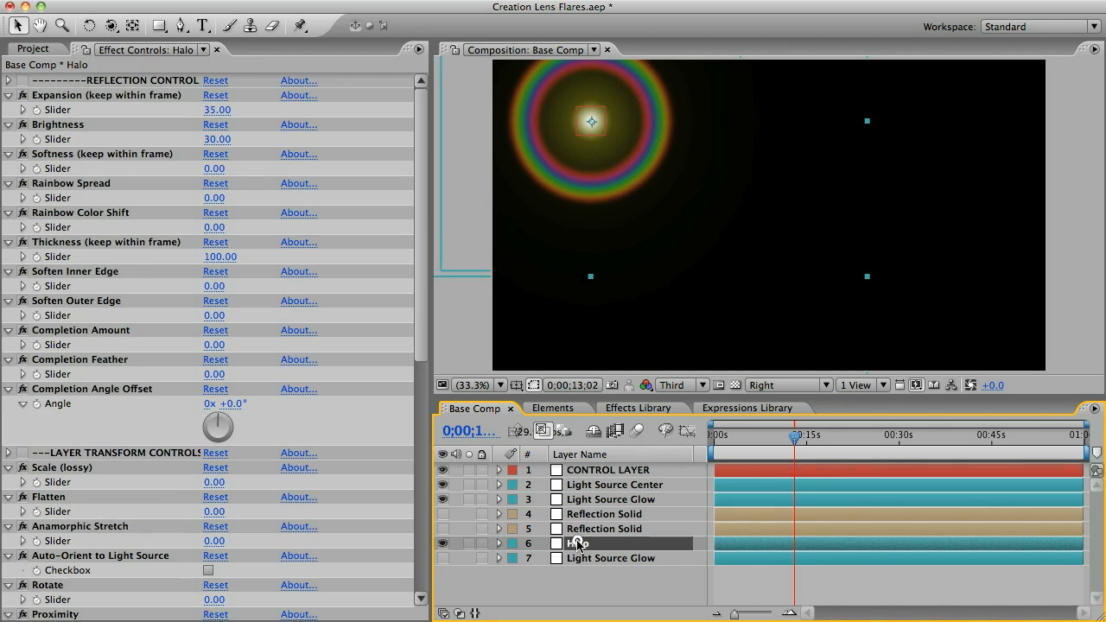
pyautogui.scroll(-10, 54, 557)
pyautogui.click(22, 513)
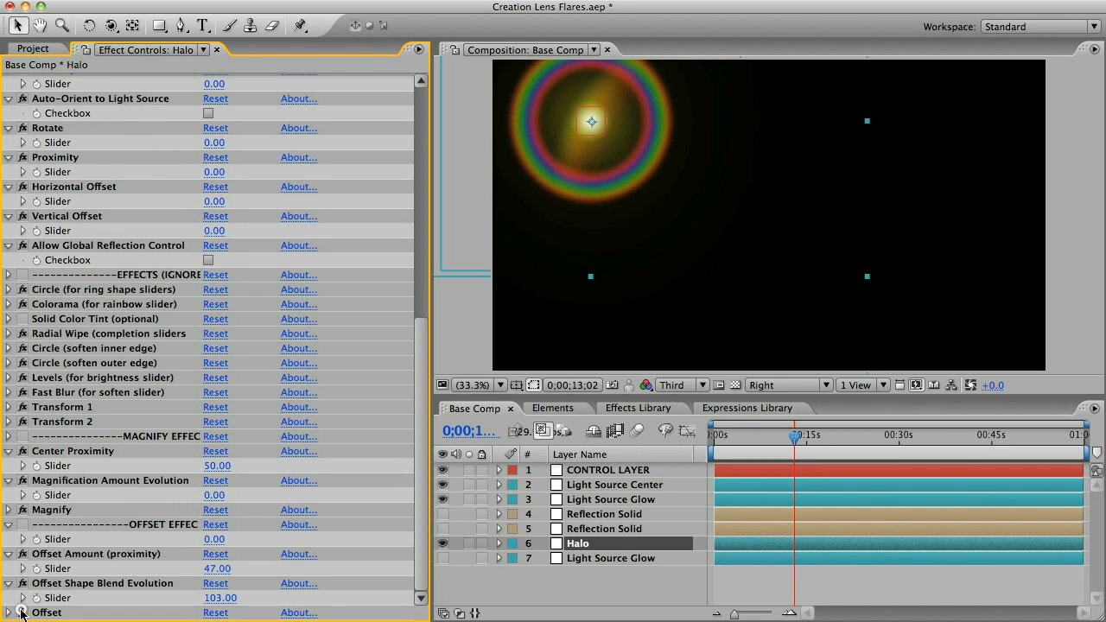
pyautogui.click(613, 470)
pyautogui.moveTo(591, 114); pyautogui.dragTo(683, 173)
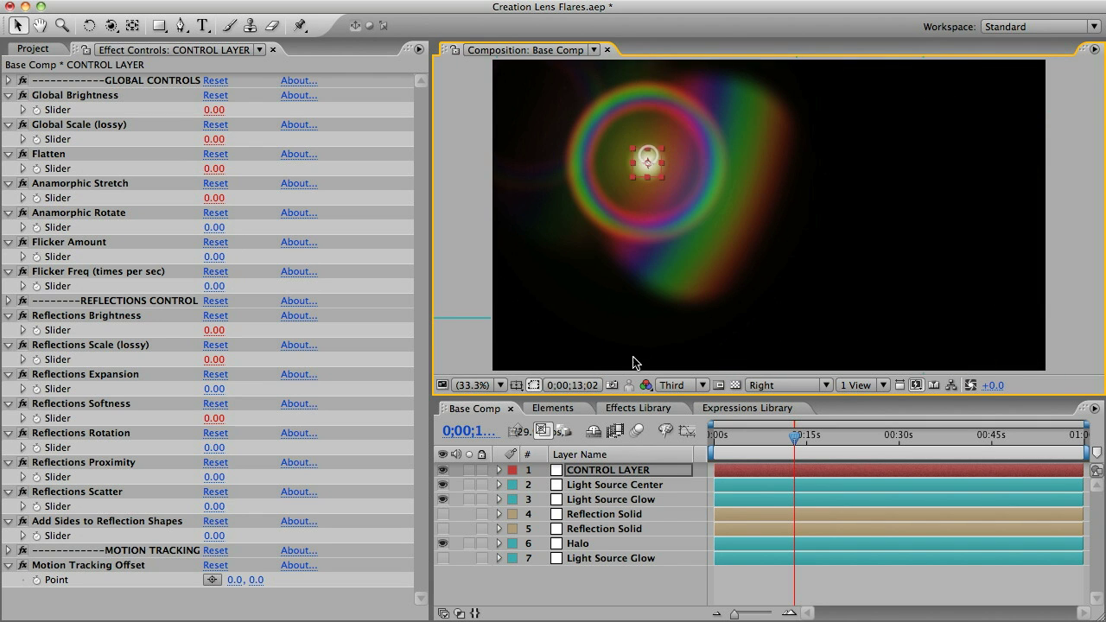
# Swap Halo for the Light Source Glow layer and move the light lower right to see it warp
pyautogui.click(443, 543)
pyautogui.click(442, 558)
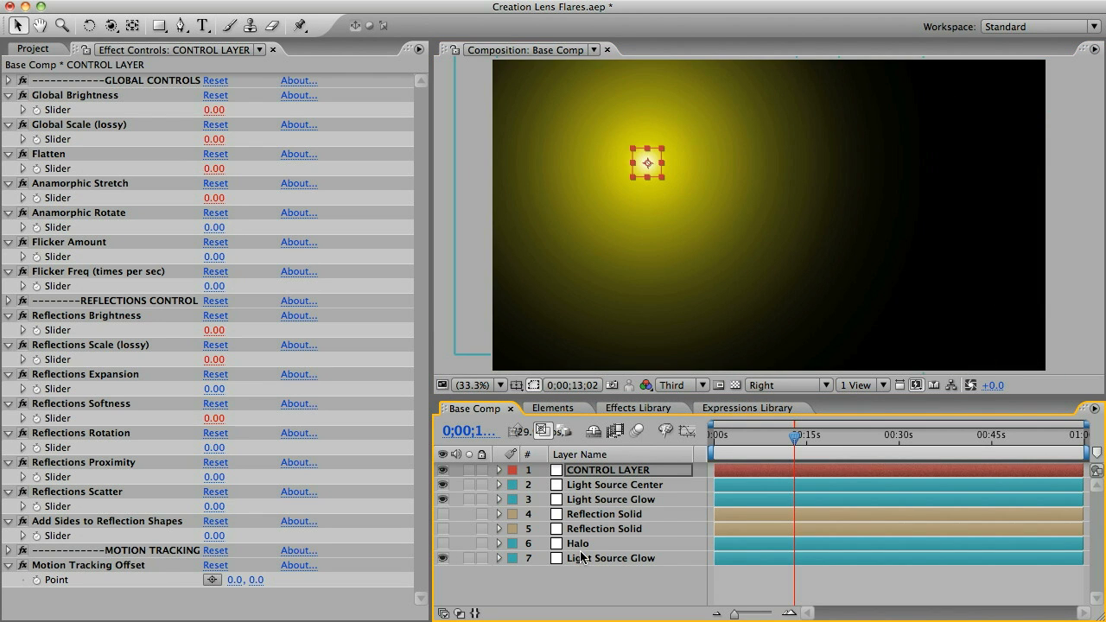
pyautogui.click(582, 558)
pyautogui.scroll(-5, 32, 570)
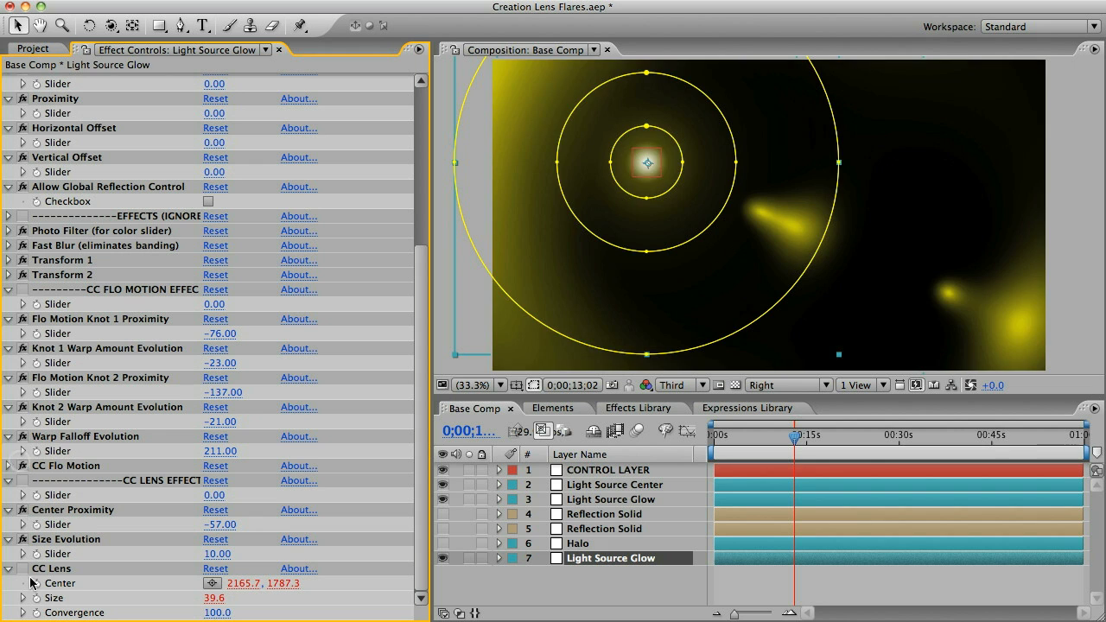
pyautogui.click(609, 470)
pyautogui.moveTo(649, 162); pyautogui.dragTo(606, 239)
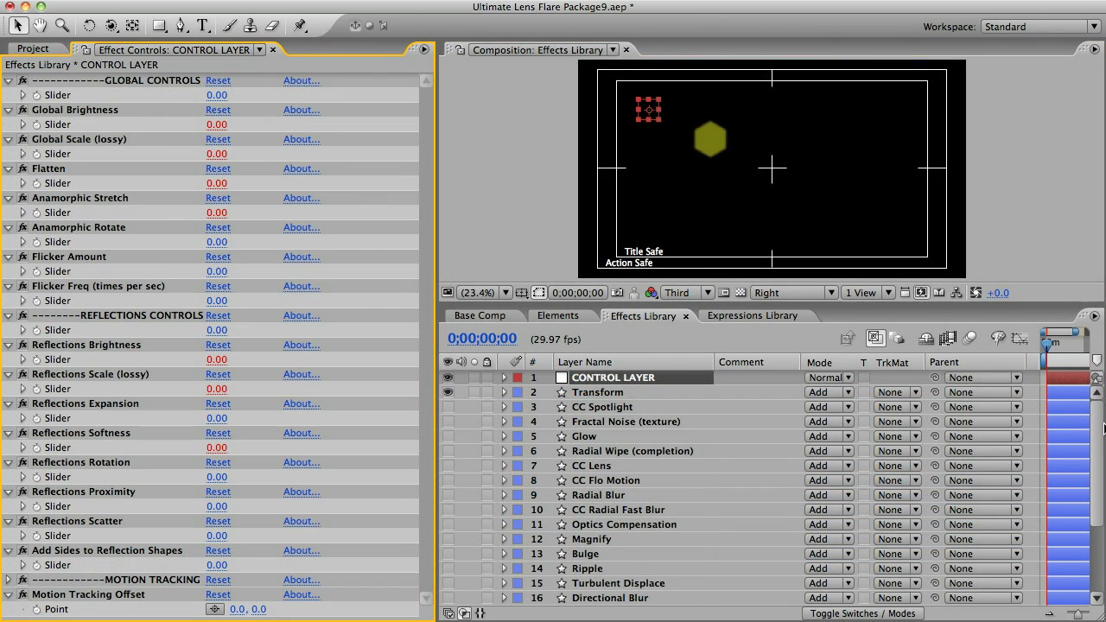
pyautogui.moveTo(1103, 430)
pyautogui.mouseDown()
pyautogui.moveTo(1102, 510)
pyautogui.moveTo(1102, 416)
pyautogui.mouseUp()
pyautogui.click(35, 52)
# Expand Build Your Own, Light Leaks and its Organic and Particle subfolders, then browse and collapse Lens Textures
pyautogui.click(9, 196)
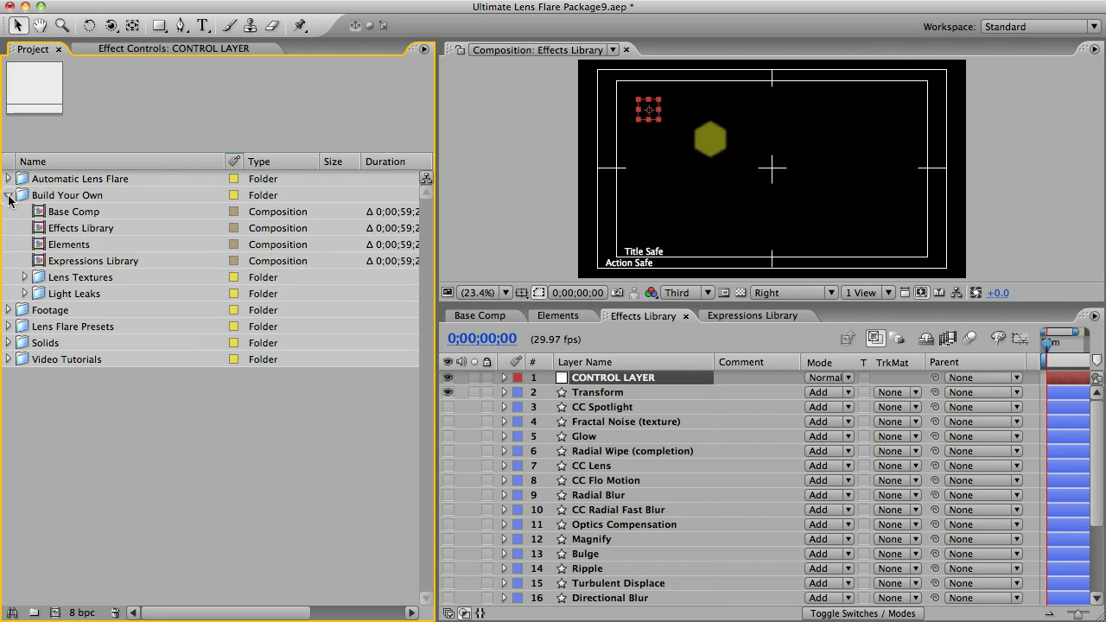
pyautogui.click(25, 293)
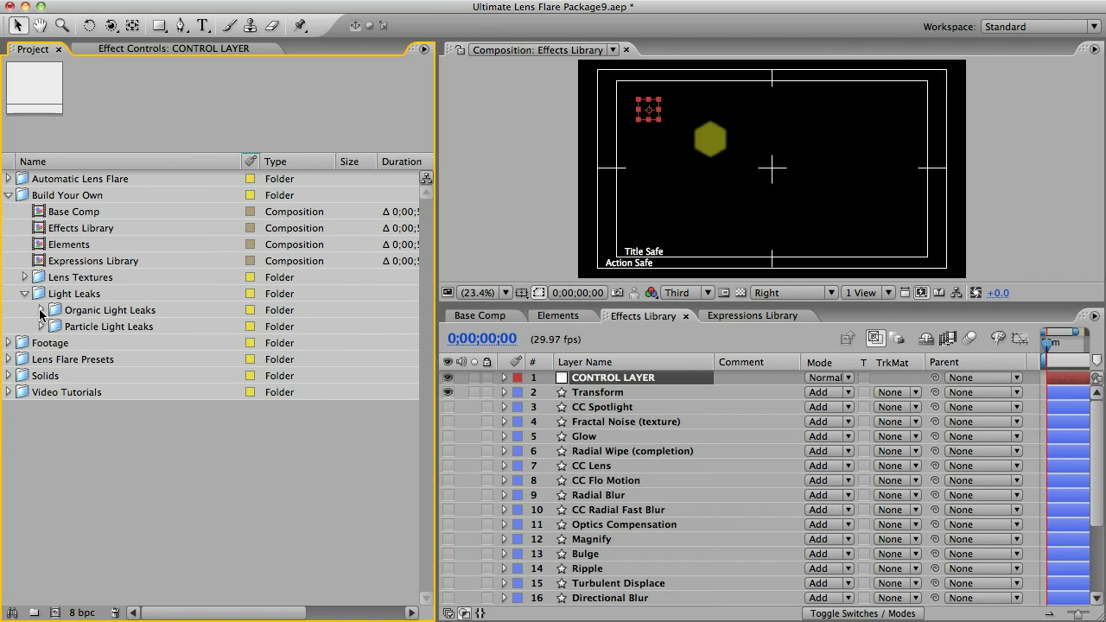
pyautogui.click(41, 311)
pyautogui.click(40, 376)
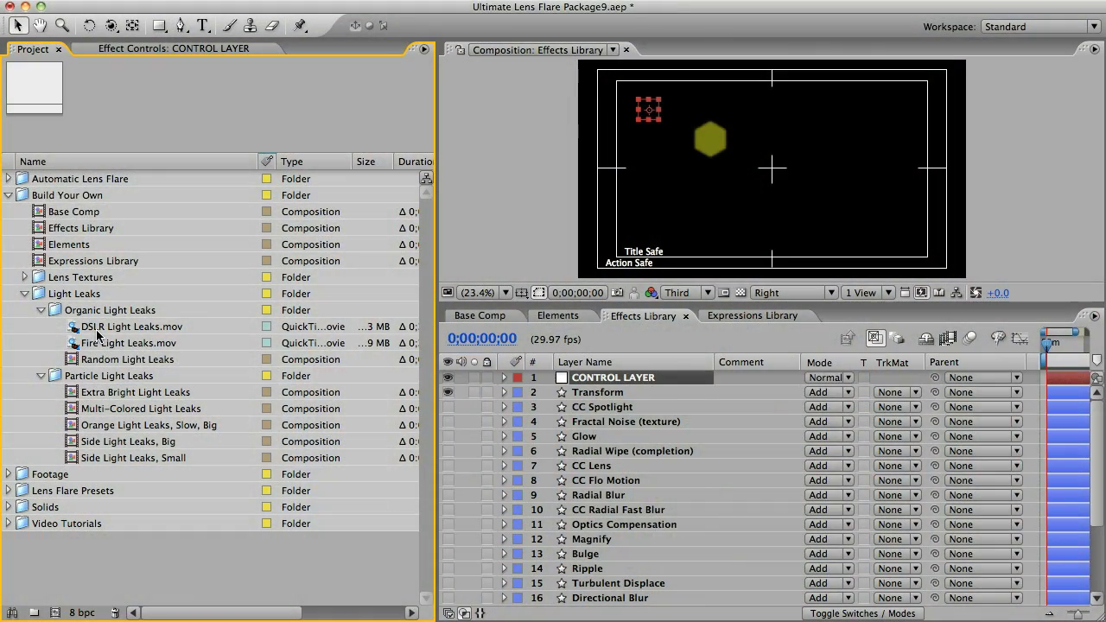
pyautogui.click(24, 277)
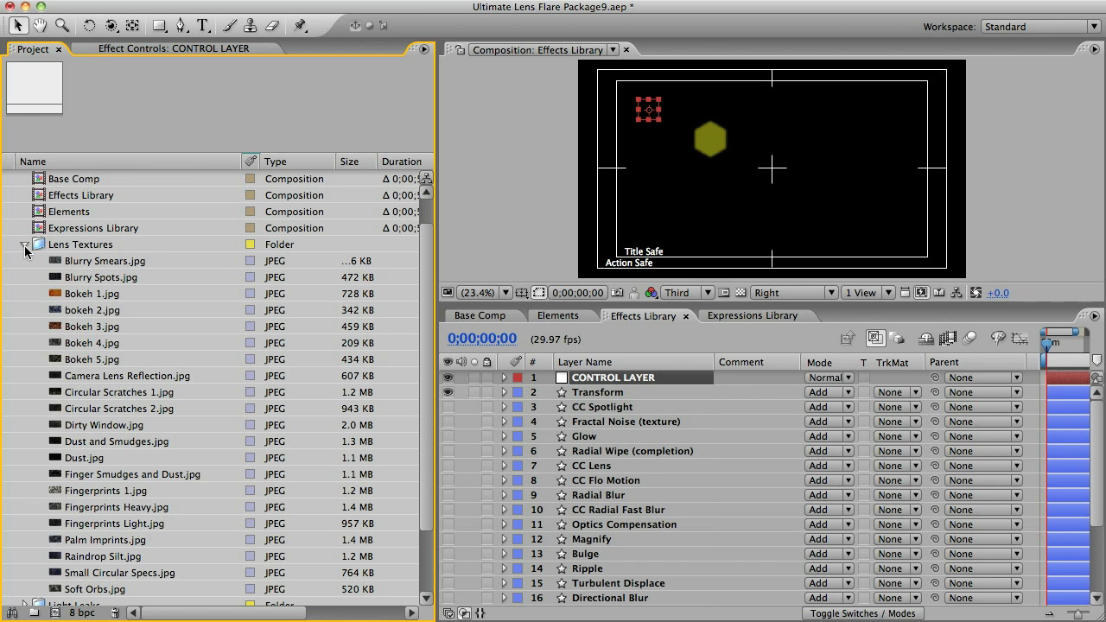
pyautogui.click(25, 246)
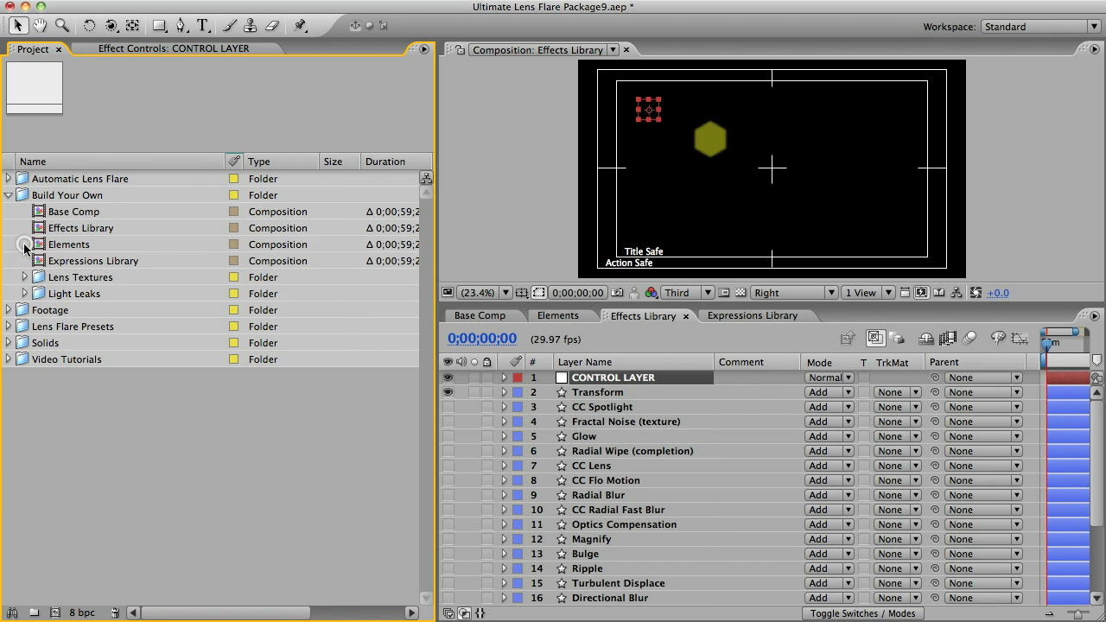
# Collapse Build Your Own and expand Automatic Lens Flare to view its two compositions
pyautogui.click(10, 196)
pyautogui.click(8, 179)
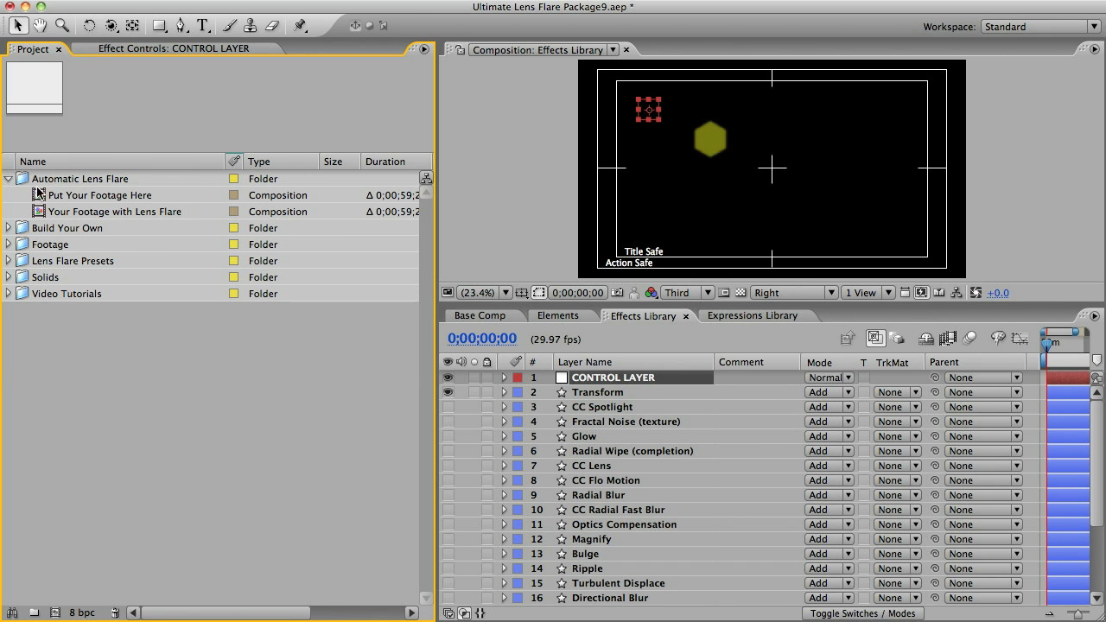